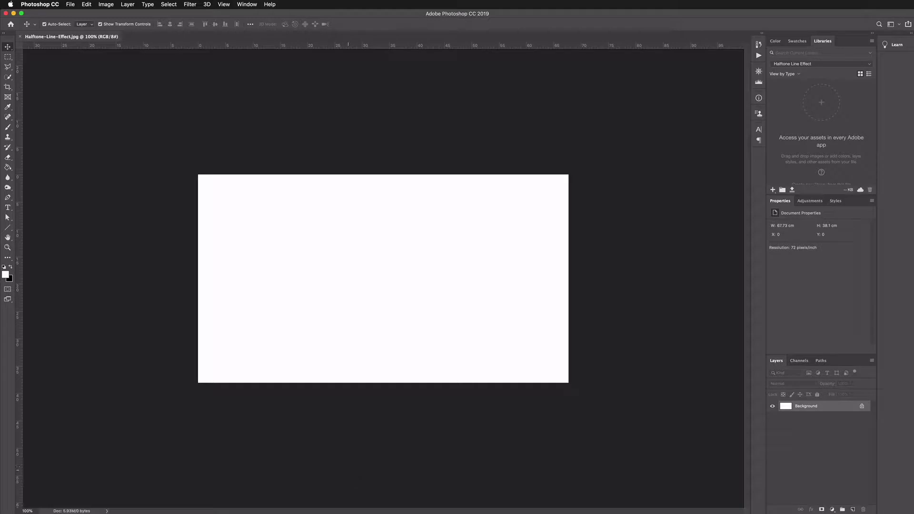
- Switch to Illustrator and zoom in on the finished colourful TEXT artwork
click(389, 498)
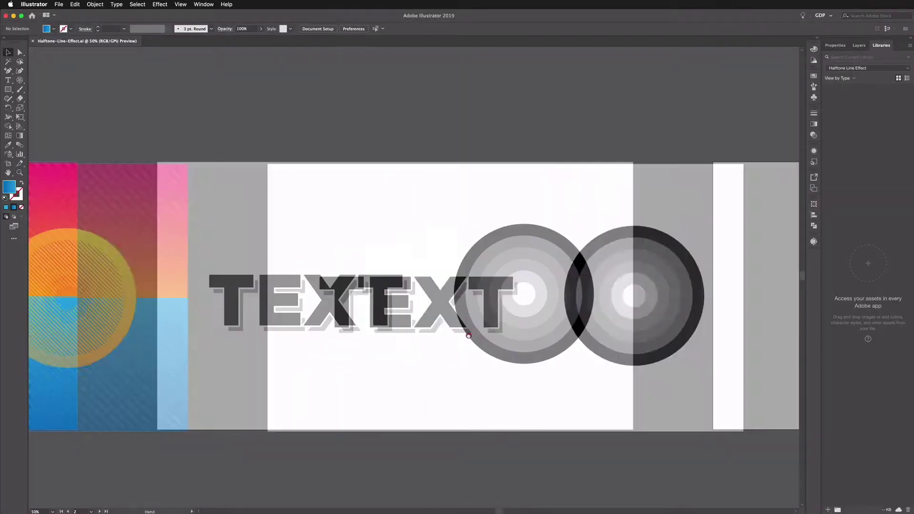
drag(267, 331, 626, 341)
click(254, 300)
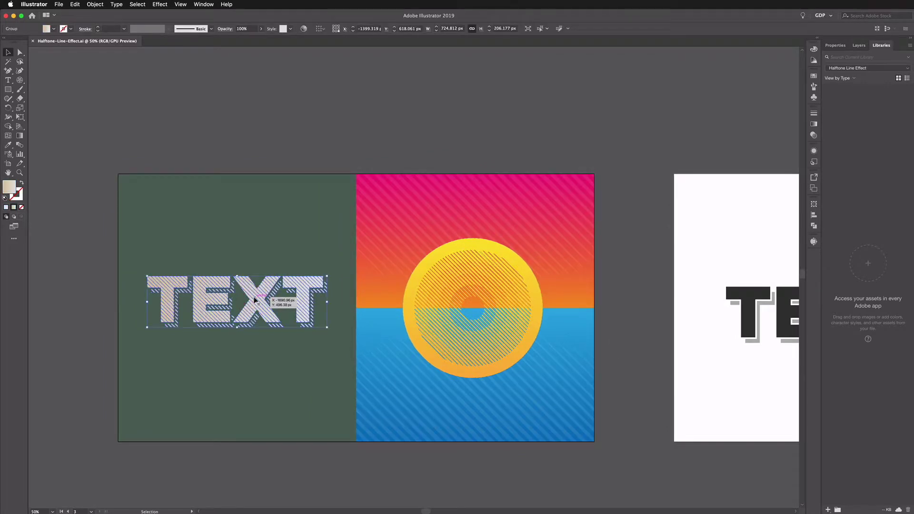
key(super+1)
click(138, 294)
- Pan past the sun artboard to the grey TEXT artboard and zoom out to 66.67%
drag(575, 286, 169, 306)
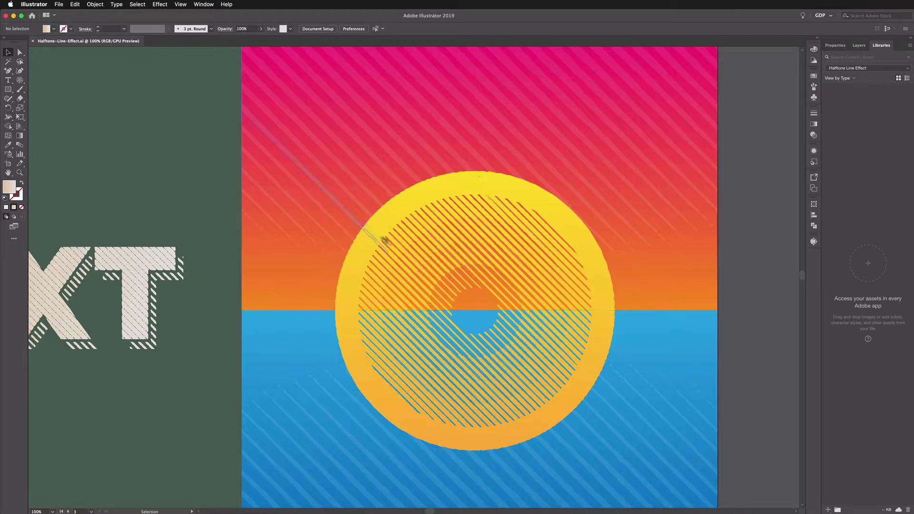
key(space)
drag(736, 252, 422, 271)
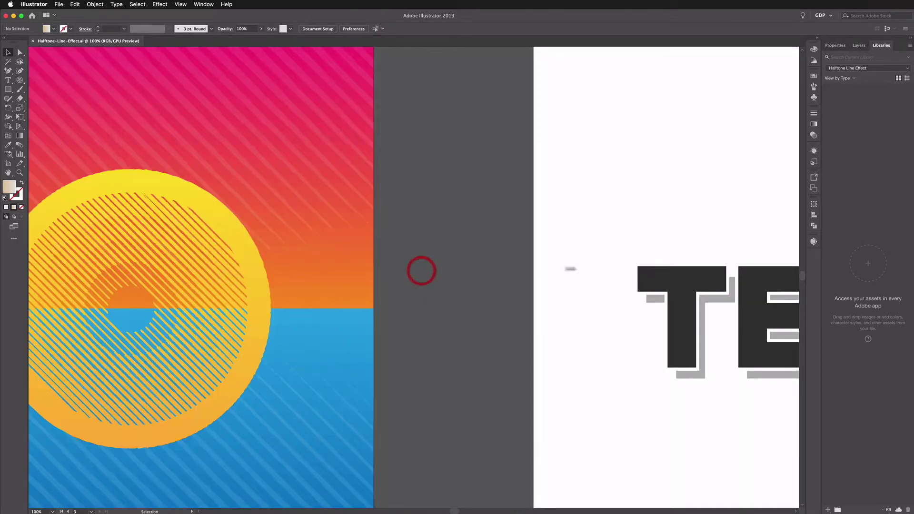
drag(534, 259, 316, 261)
drag(571, 236, 385, 241)
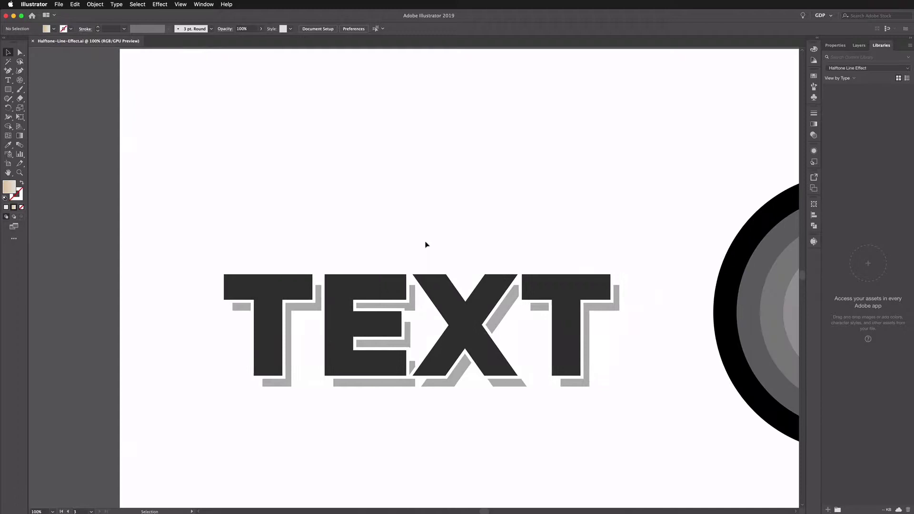
key(super+minus)
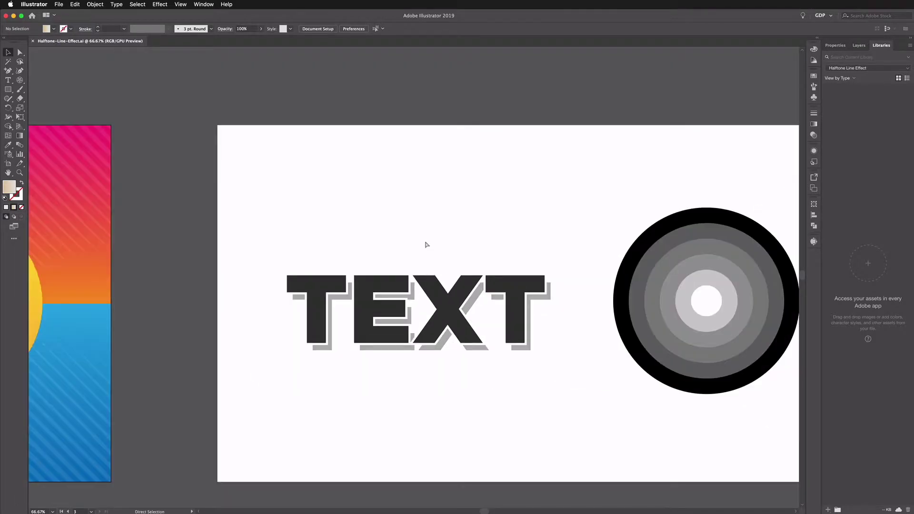
scroll(429, 245, right, 5)
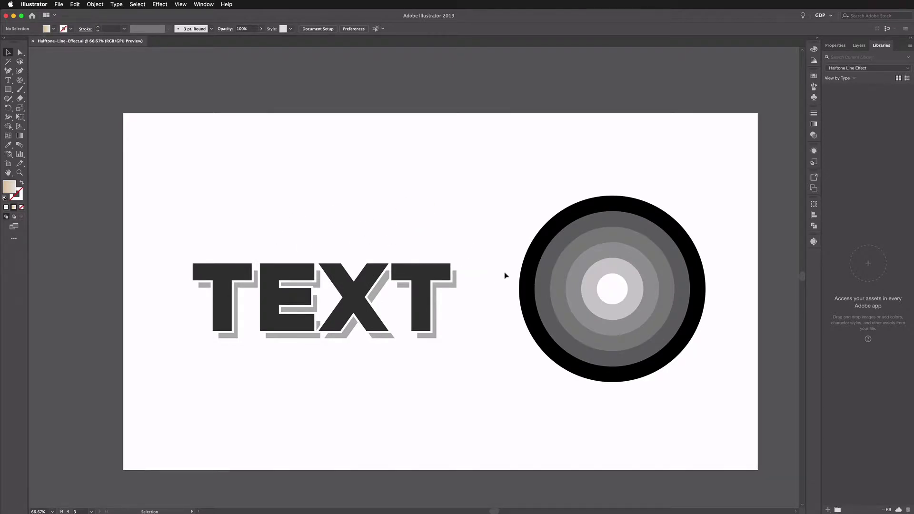
click(529, 250)
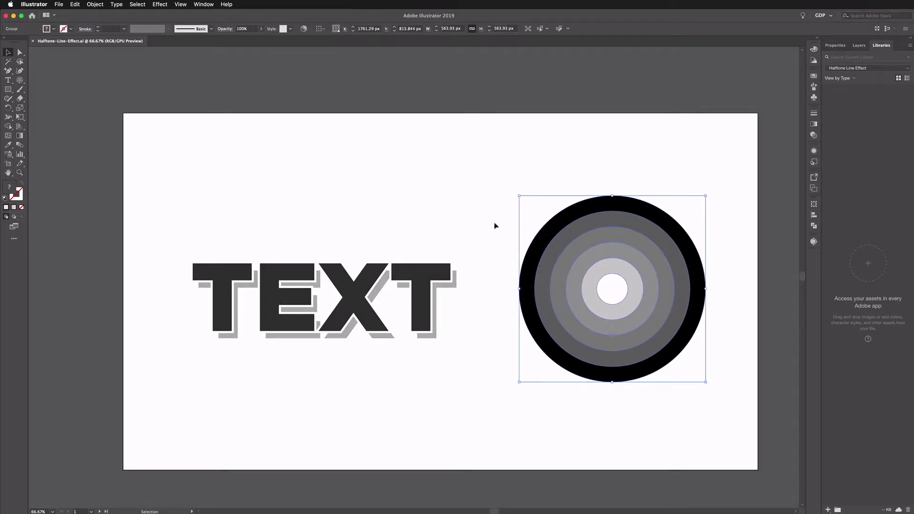
key(super+equal)
key(super+equal)
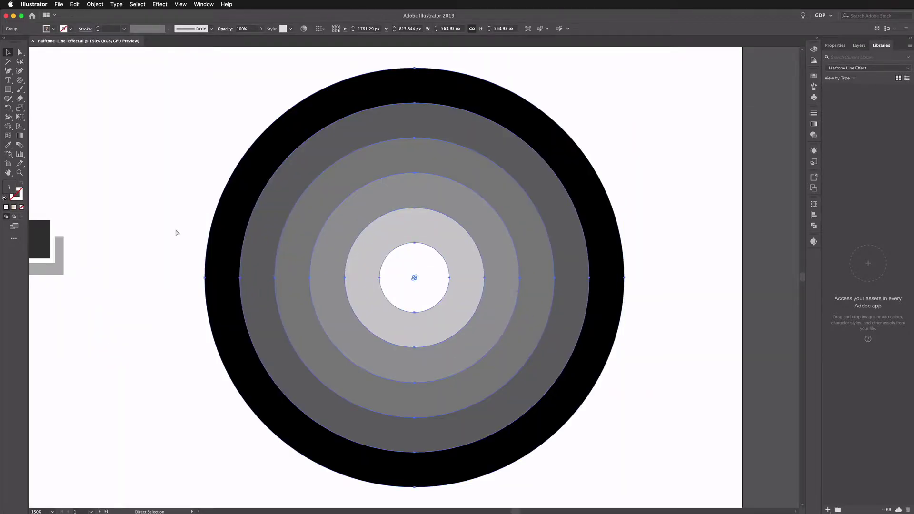
key(super+minus)
key(super+minus)
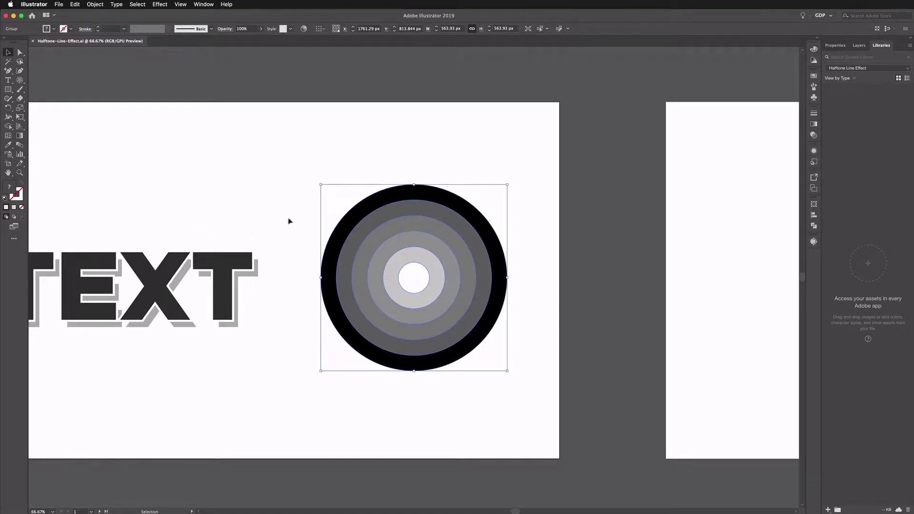
scroll(412, 216, left, 5)
click(408, 267)
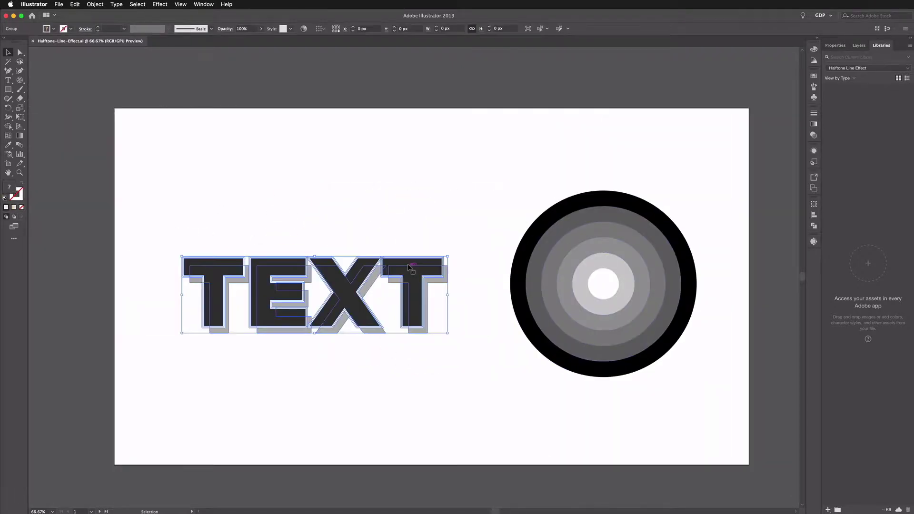
key(super+plus)
key(super+plus)
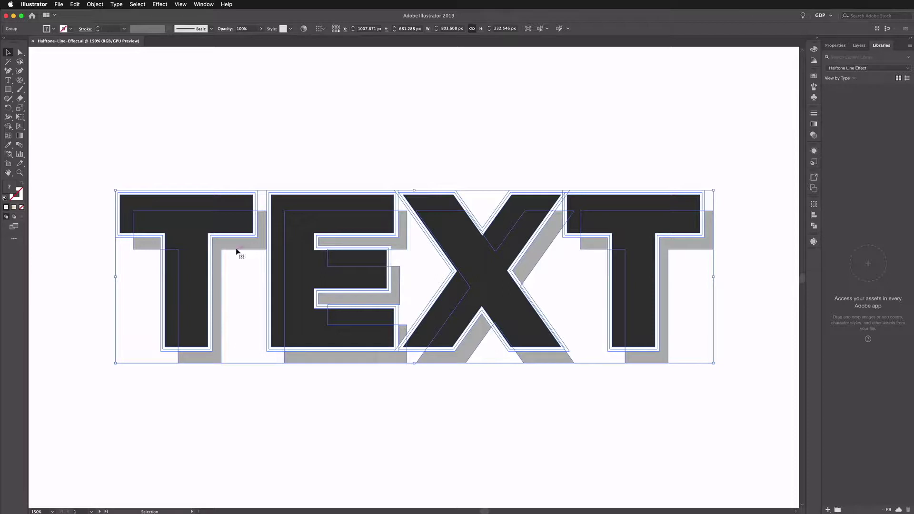
click(250, 146)
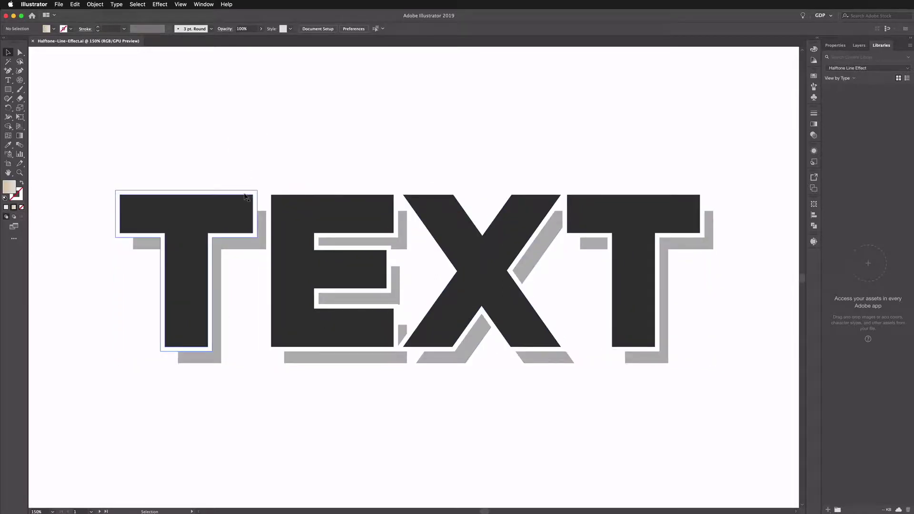
click(252, 156)
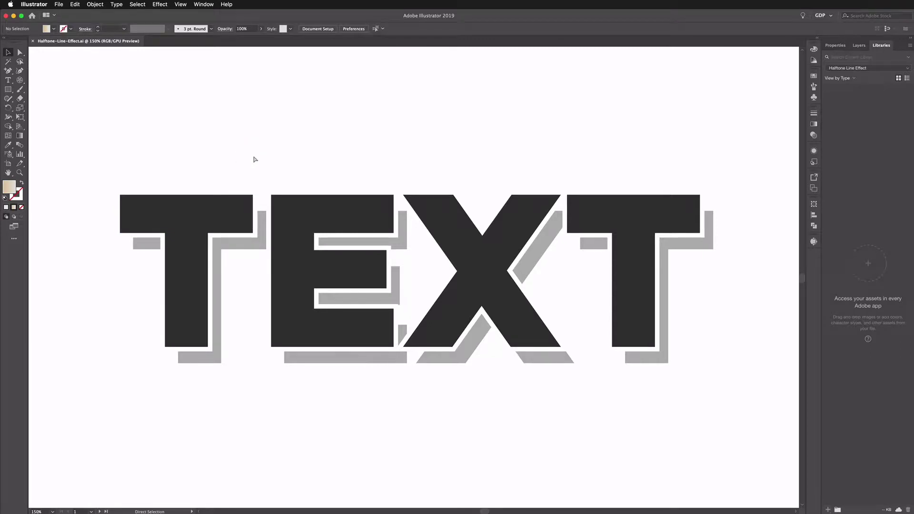
key(super+minus)
key(super+minus)
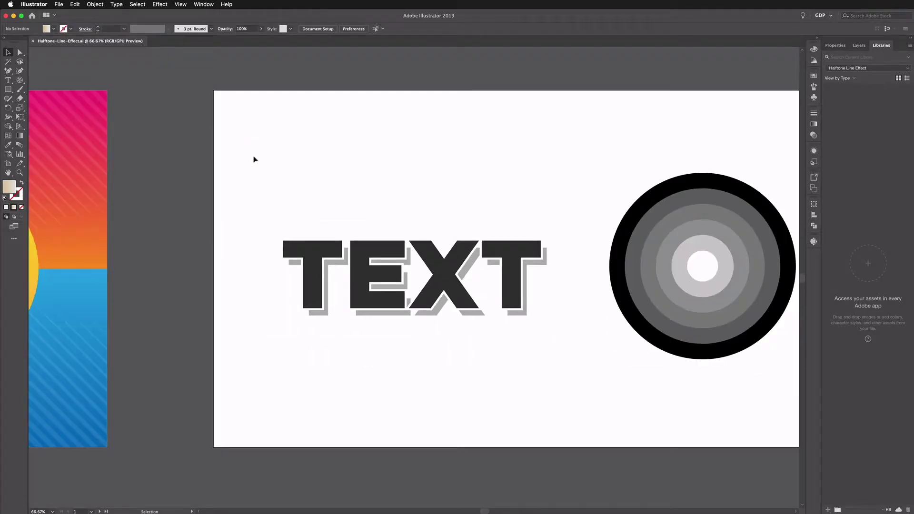
key(super+minus)
drag(406, 200, 335, 208)
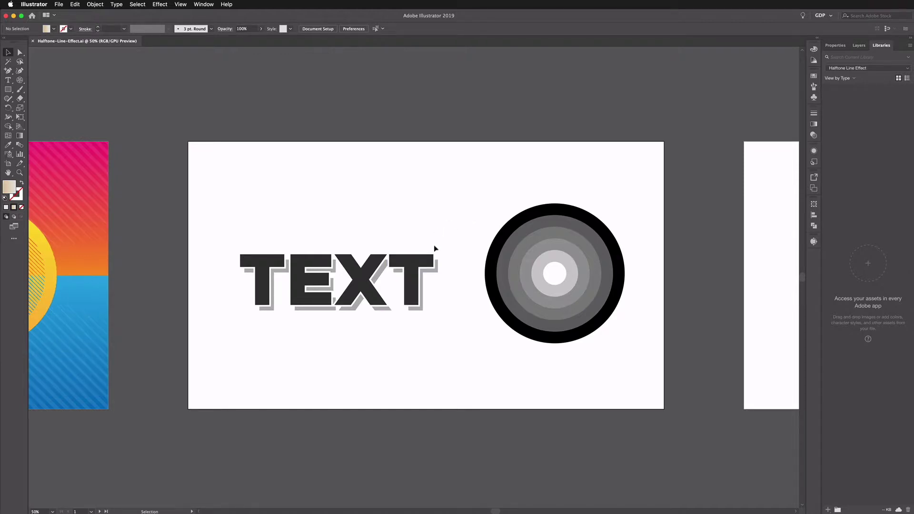
click(426, 285)
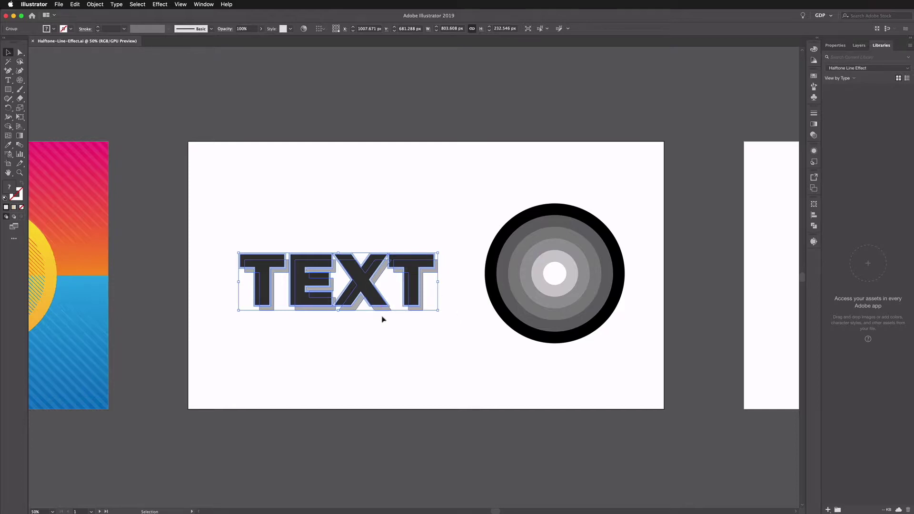
click(408, 319)
- Drag the TEXT lettering and the concentric circle into the Halftone Line Effect library, then return to Photoshop
drag(446, 322, 256, 257)
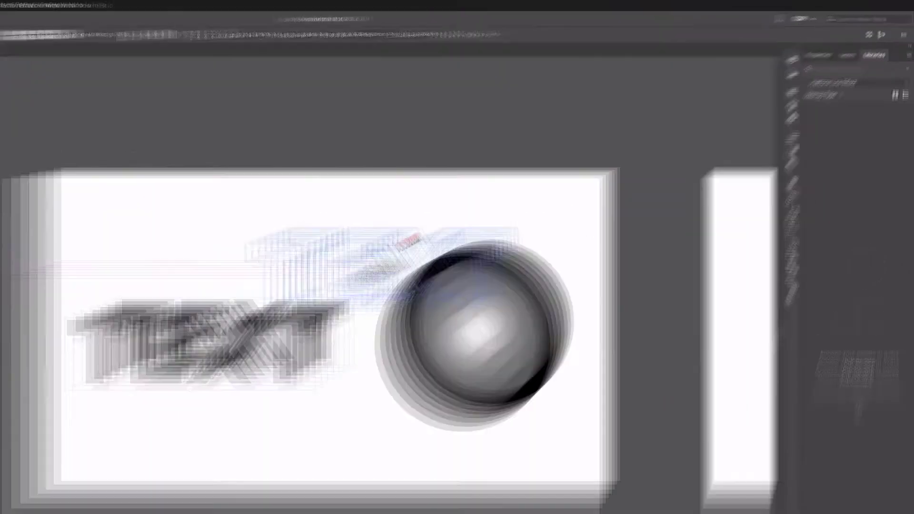
drag(409, 241, 787, 242)
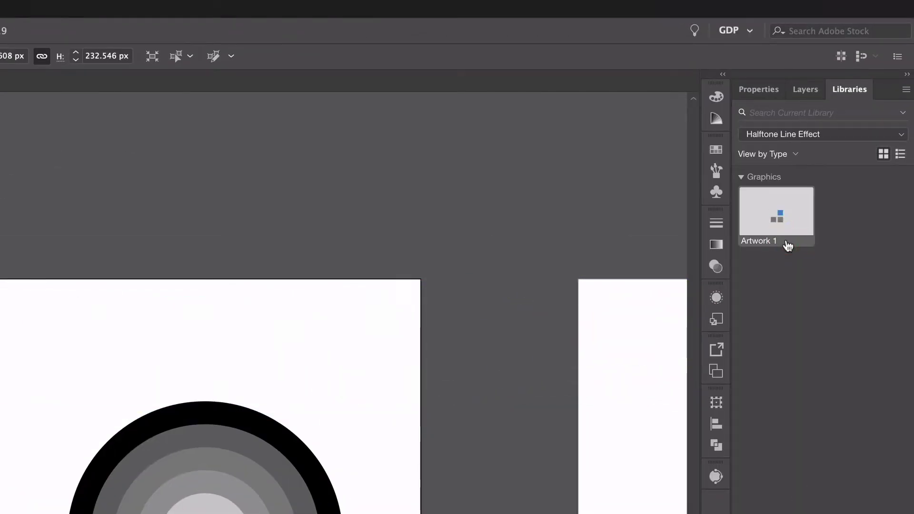
click(590, 333)
drag(569, 261, 866, 133)
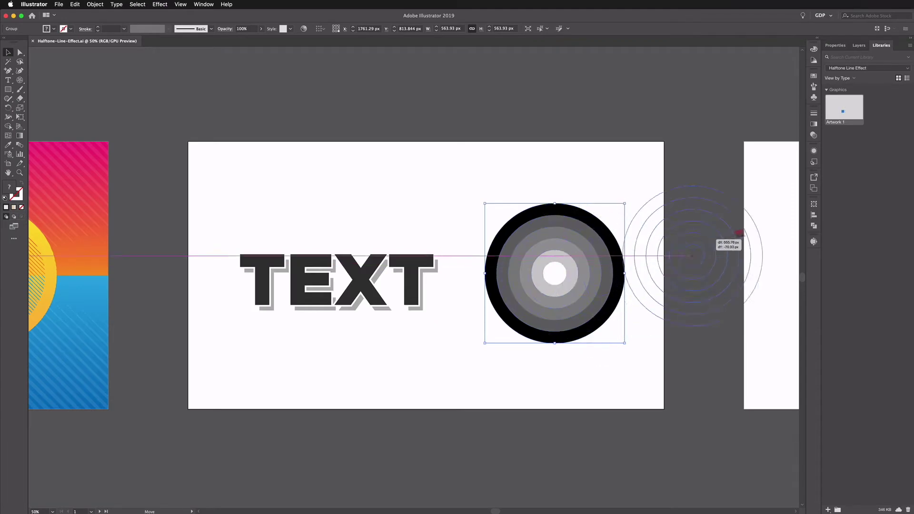
click(363, 506)
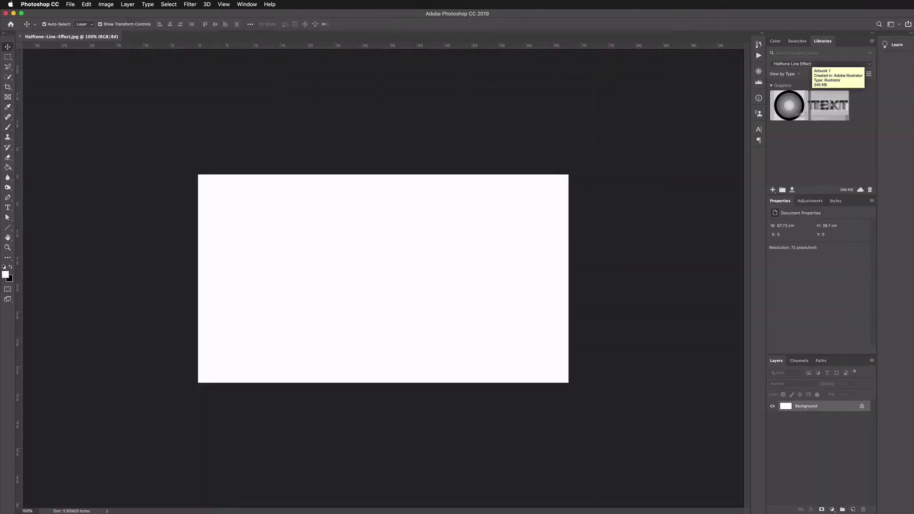
- Place the TEXT and circle library graphics onto the Photoshop canvas
drag(745, 200, 281, 277)
key(Return)
drag(788, 105, 451, 245)
click(386, 219)
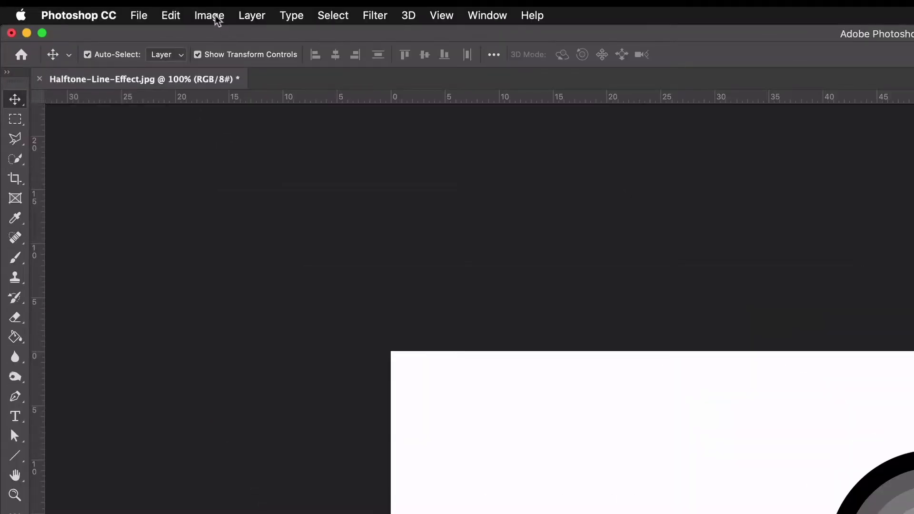
- Convert the document to Grayscale mode, flattening the layers when prompted
click(106, 5)
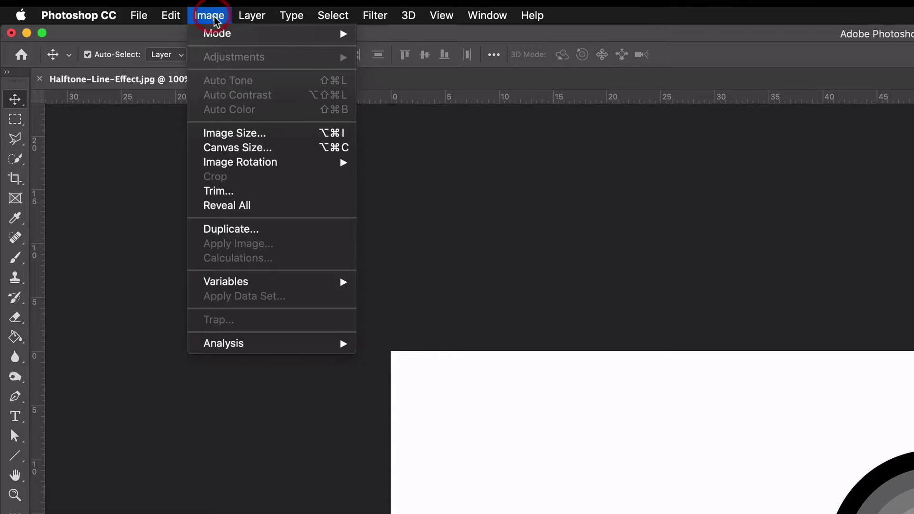
mouse_move(217, 34)
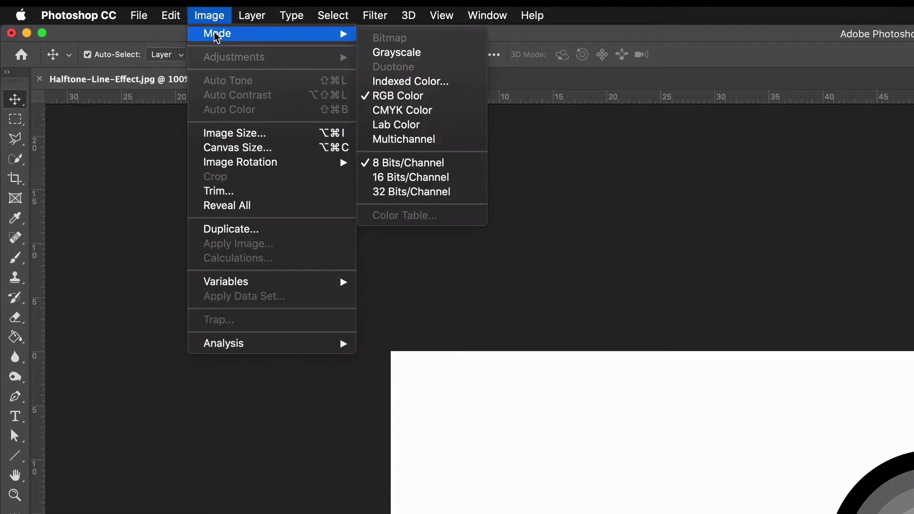
click(394, 56)
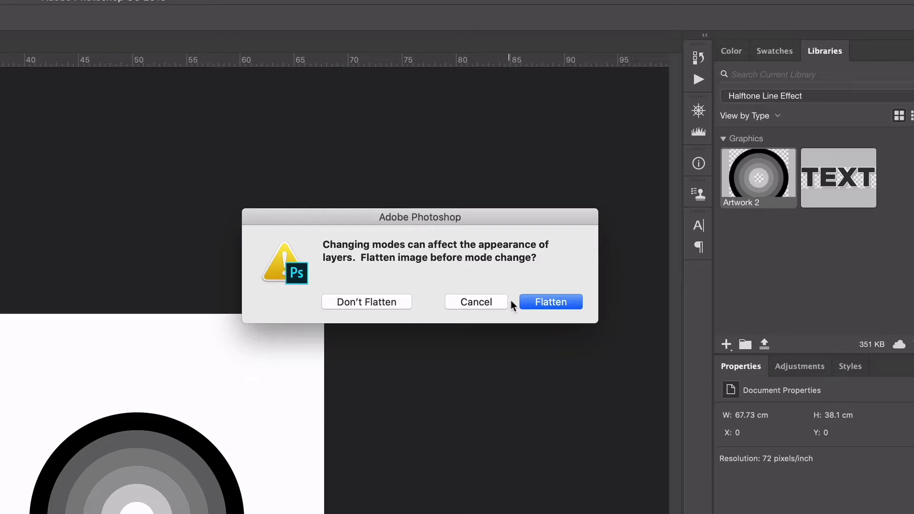
click(544, 302)
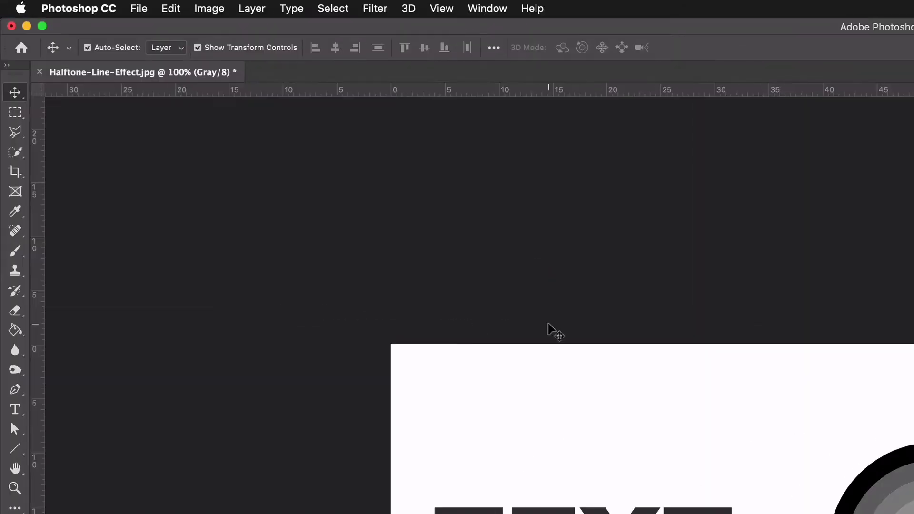
click(209, 8)
- Start a Bitmap conversion at 72 pixels/inch output using the Halftone Screen method instead of 50% Threshold
mouse_move(214, 31)
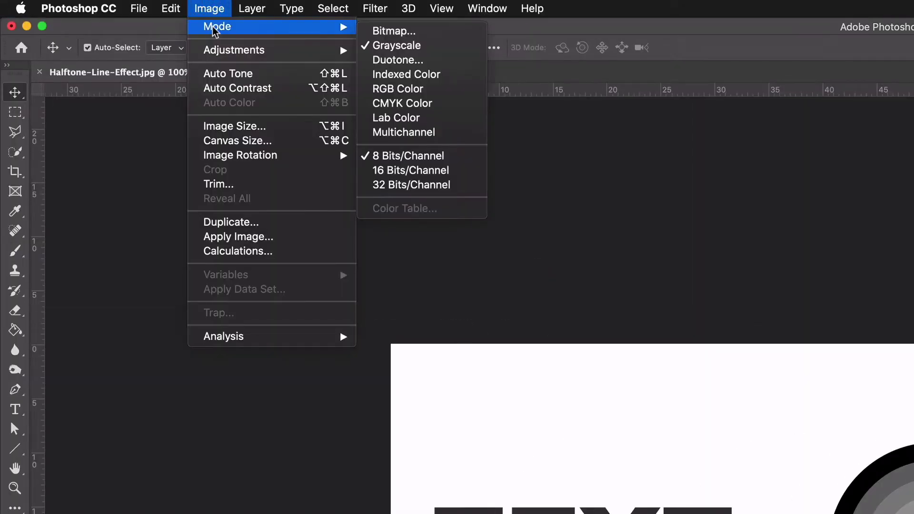
click(422, 31)
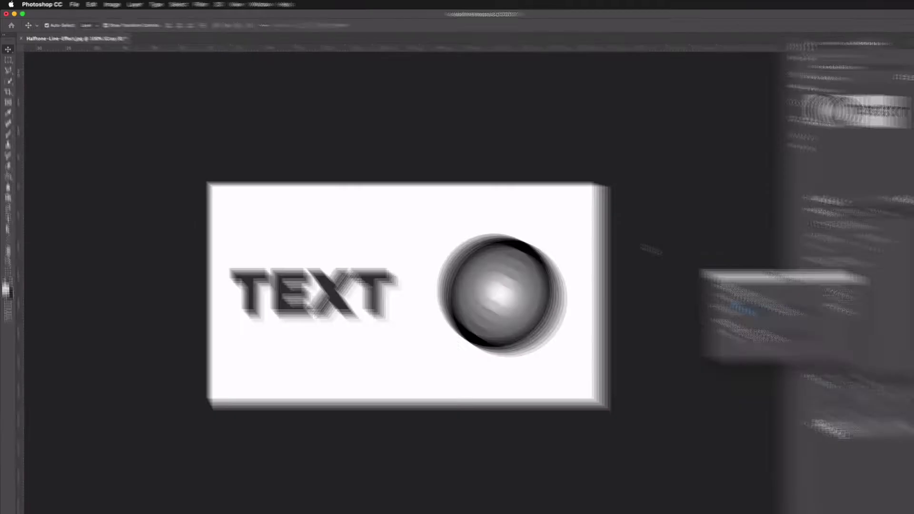
drag(693, 262, 315, 178)
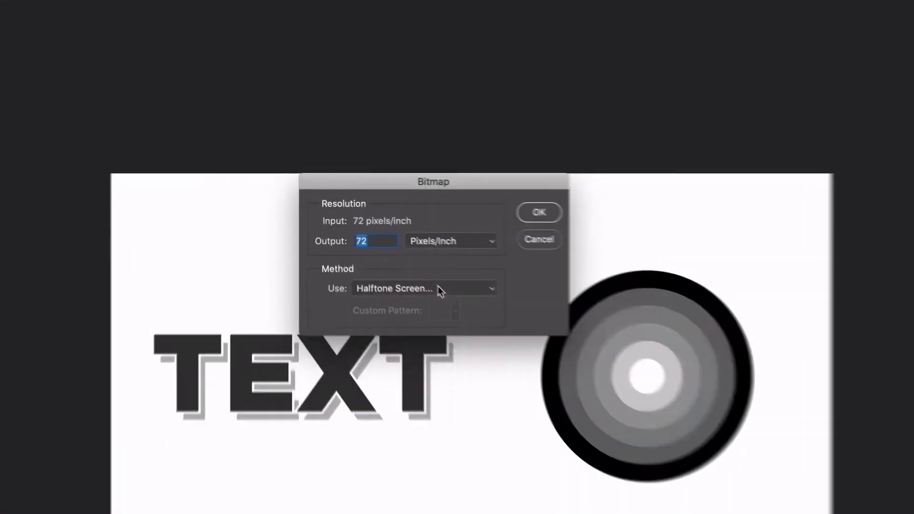
click(438, 287)
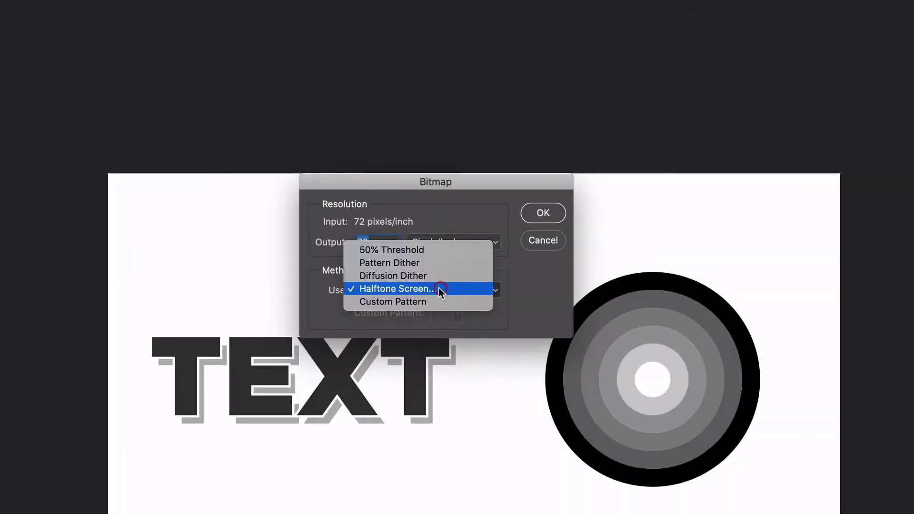
click(439, 251)
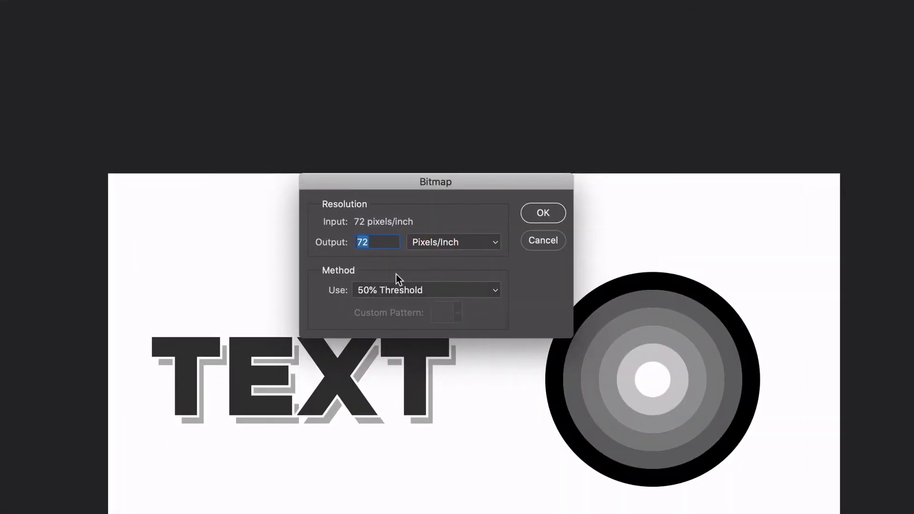
click(482, 290)
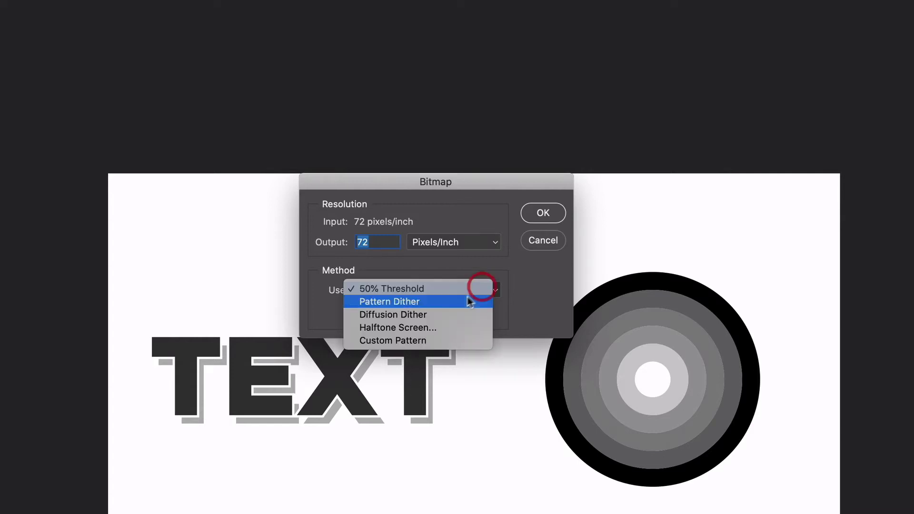
click(412, 329)
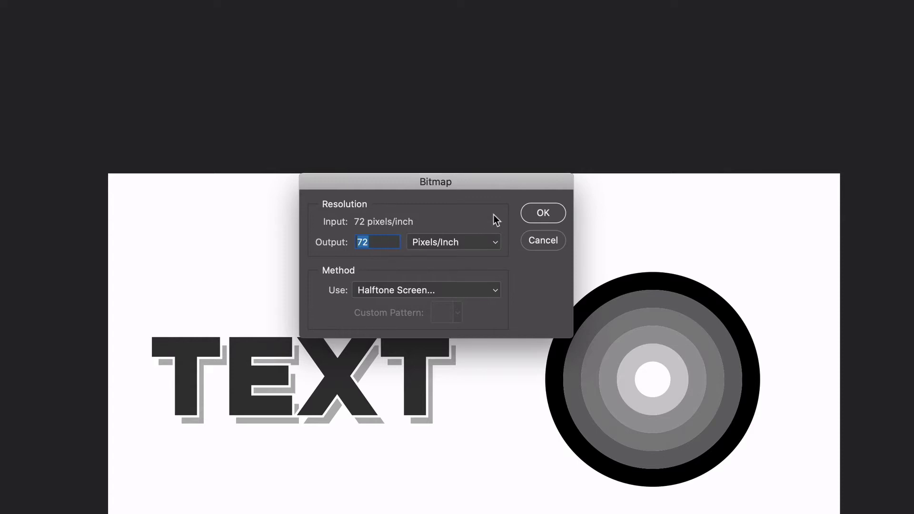
click(543, 213)
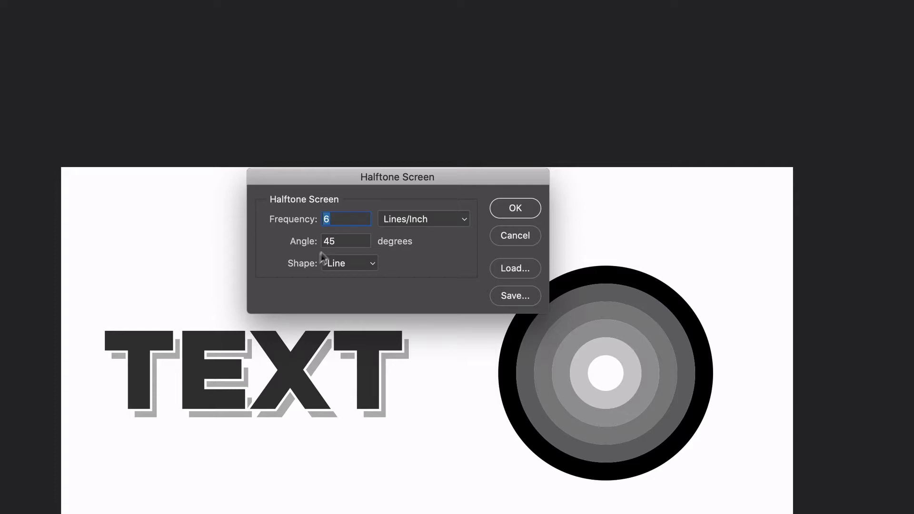
- Apply a halftone screen of 6 lines/inch at 45 degrees with Line shape, after trying Round
click(373, 263)
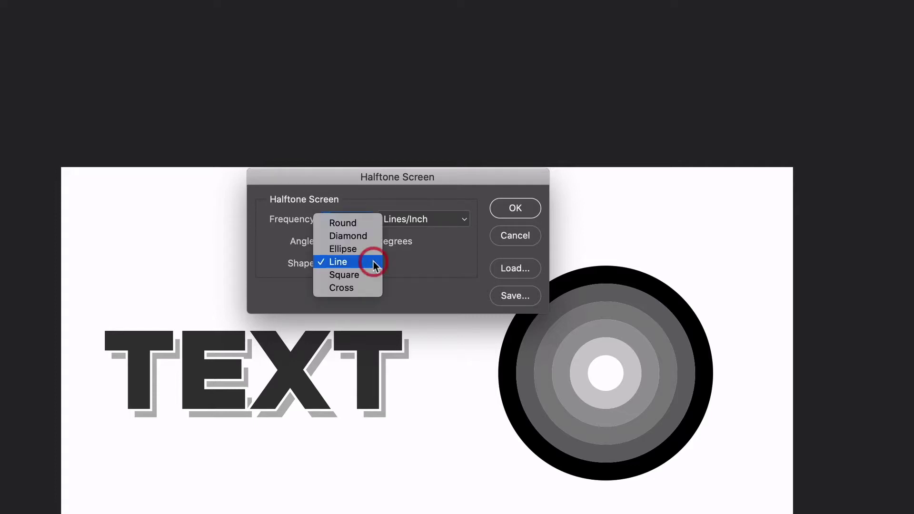
click(363, 221)
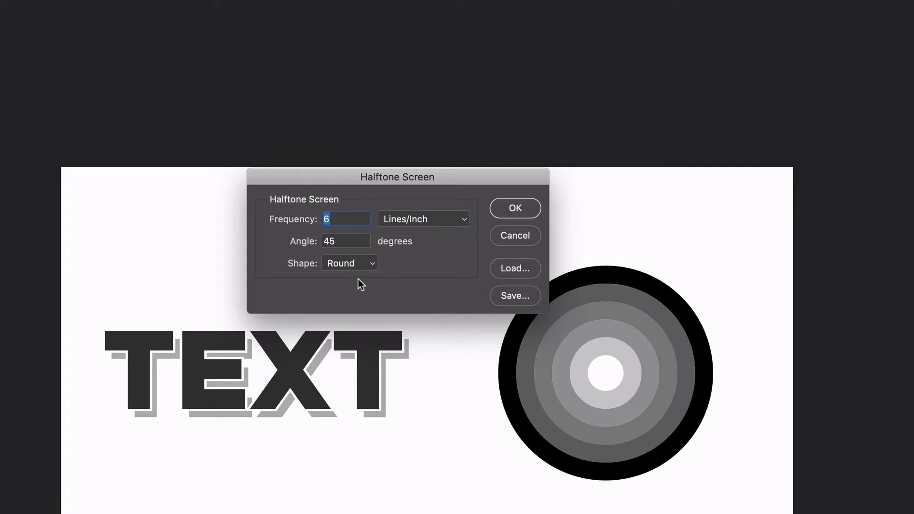
click(370, 263)
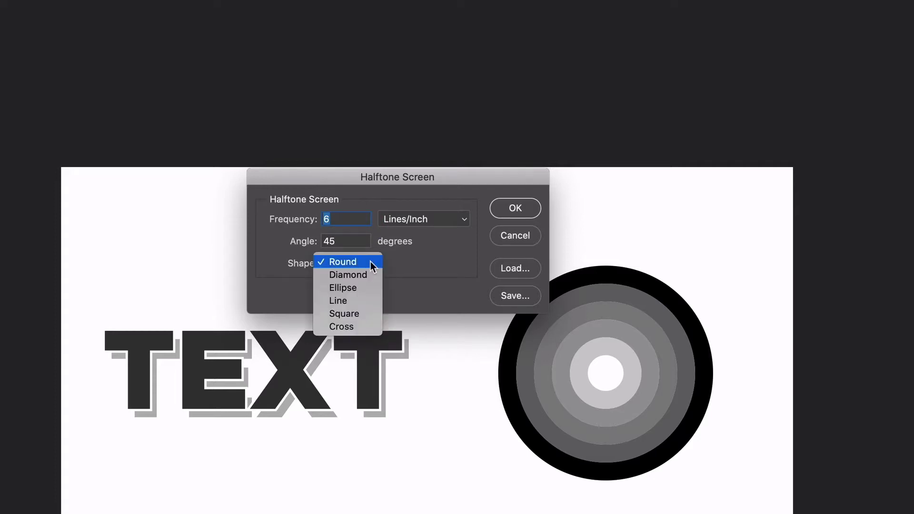
click(354, 299)
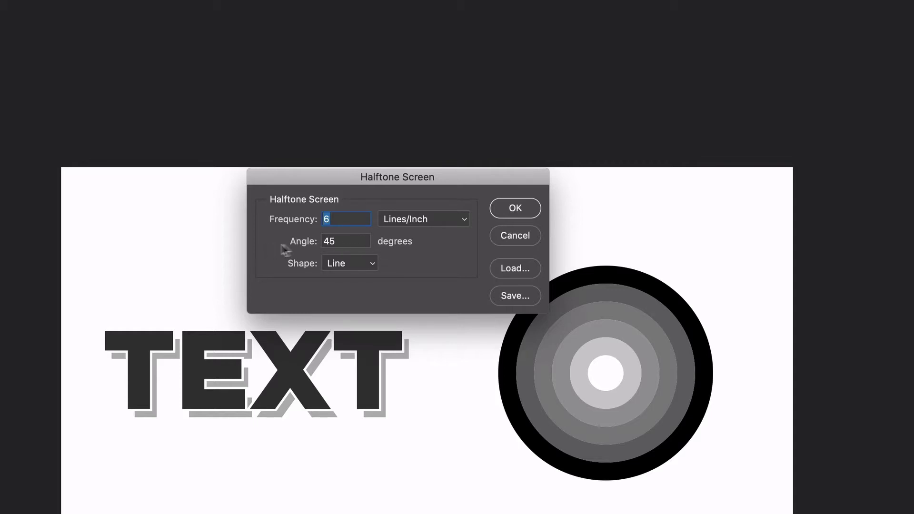
click(507, 207)
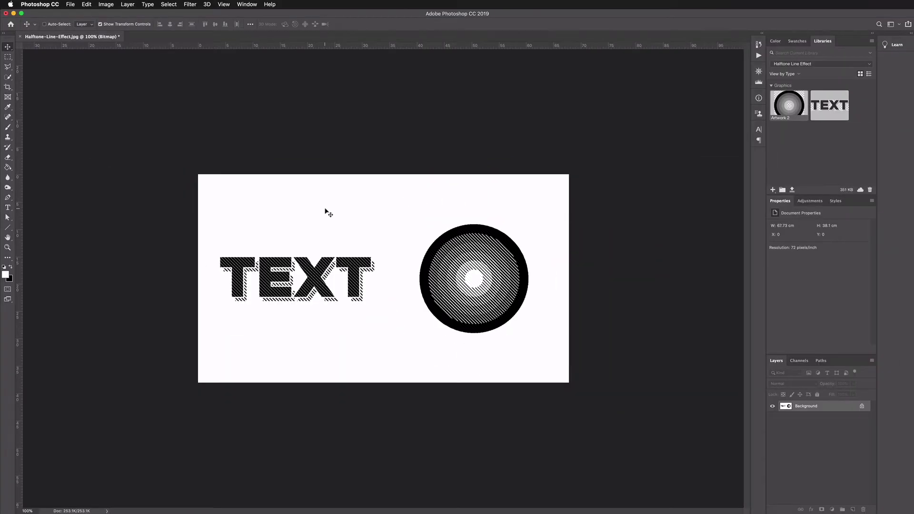
- Zoom in to 200% and 400% to inspect the halftone stripes, then return to 100%
key(super+plus)
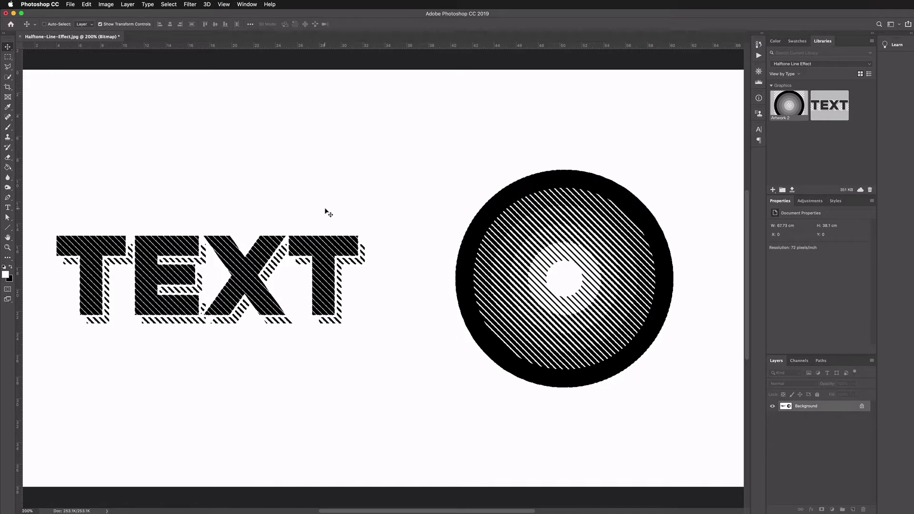
key(super+plus)
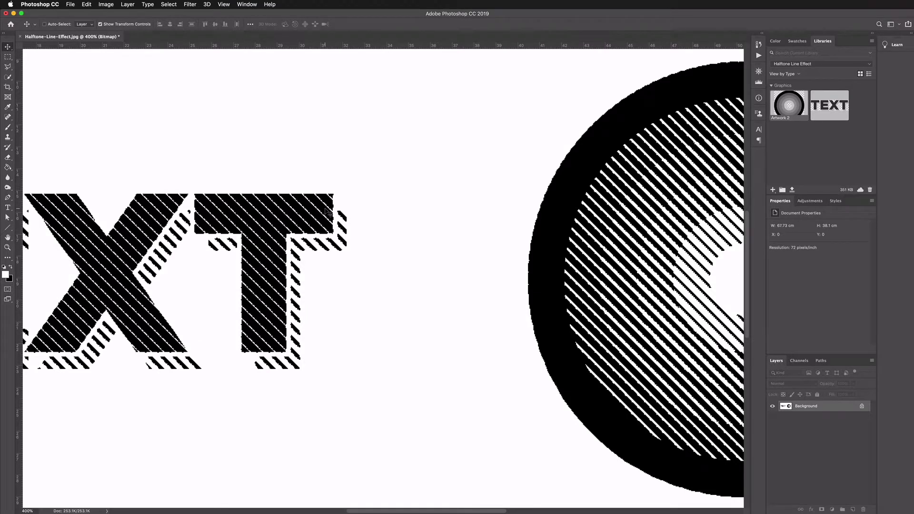
key(super+1)
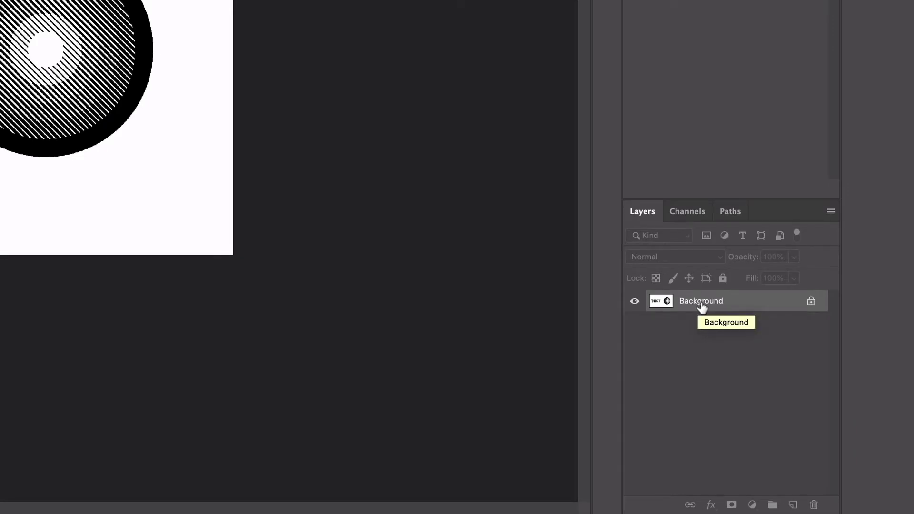
- Add the Background layer to the Halftone Line Effect library, then pan Illustrator to the empty second artboard
drag(697, 306, 729, 0)
drag(730, 441, 705, 284)
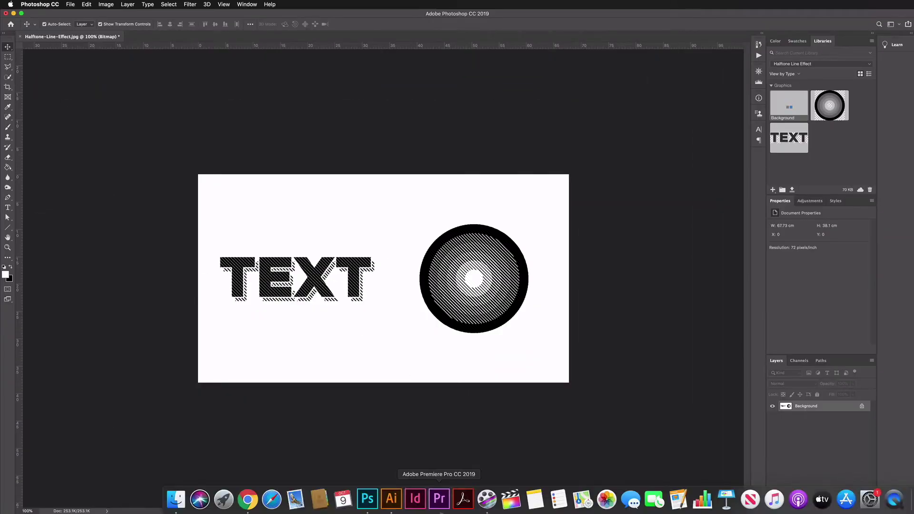
click(386, 498)
drag(704, 191, 320, 194)
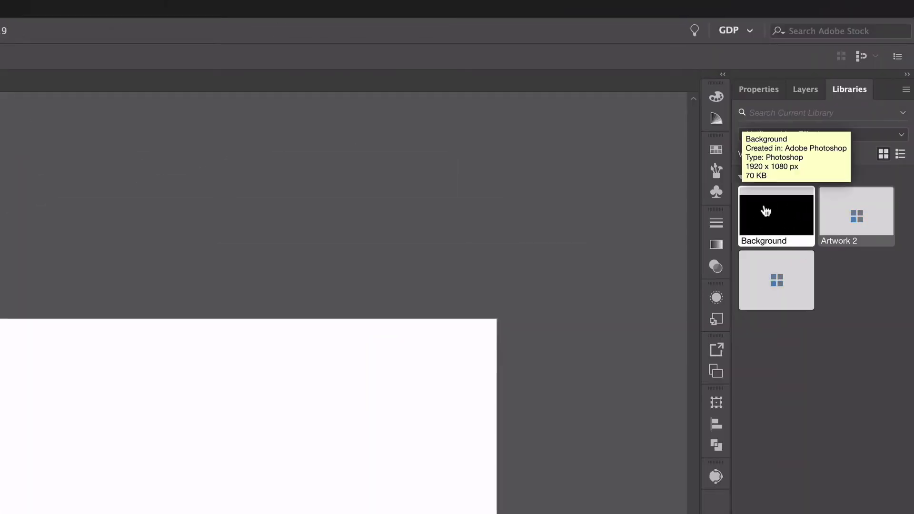
- Place the Background library graphic onto the empty second artboard and check it at 100% zoom
drag(777, 217, 351, 225)
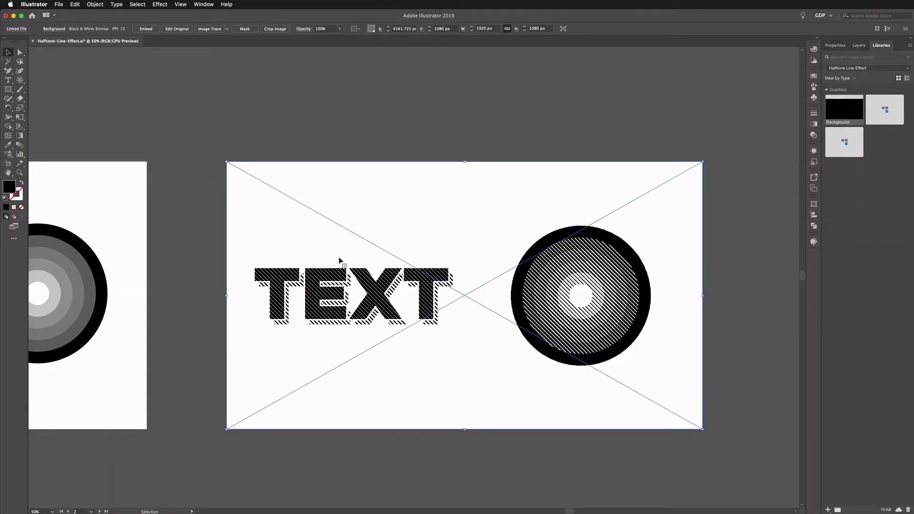
key(a)
key(super+equal)
key(super+equal)
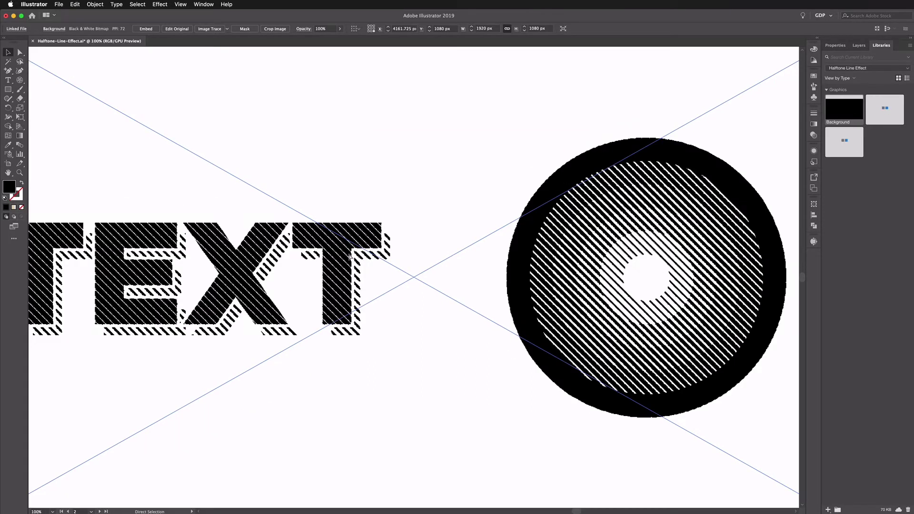
key(super+minus)
key(v)
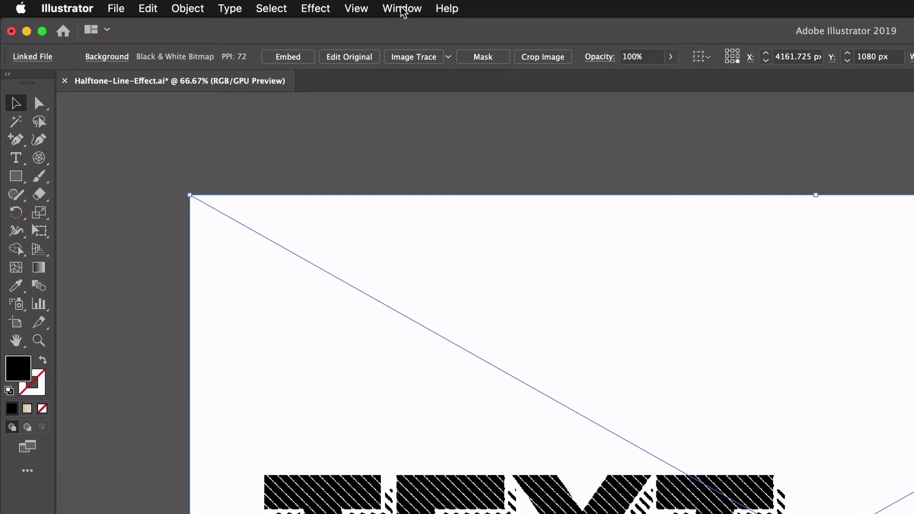
- Preview an Image Trace with the Black and White Logo preset, Ignore White on, and Noise 100 px
click(402, 9)
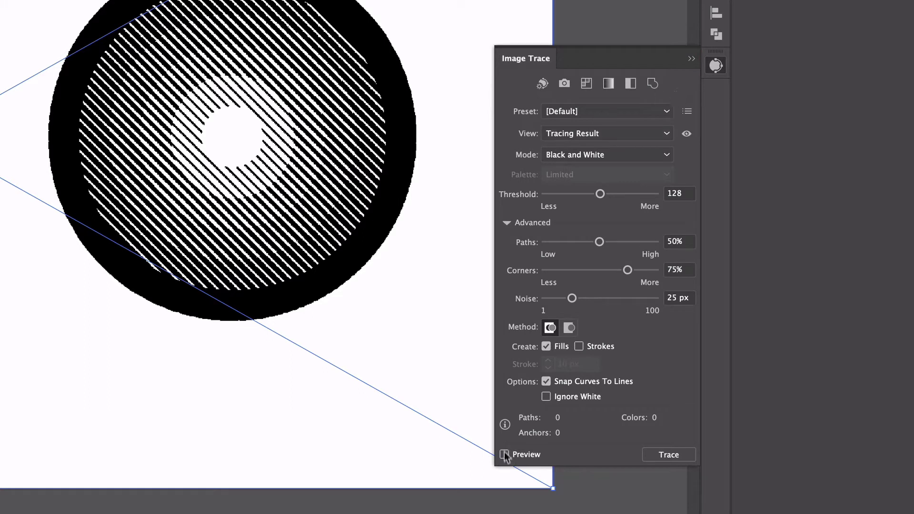
click(504, 455)
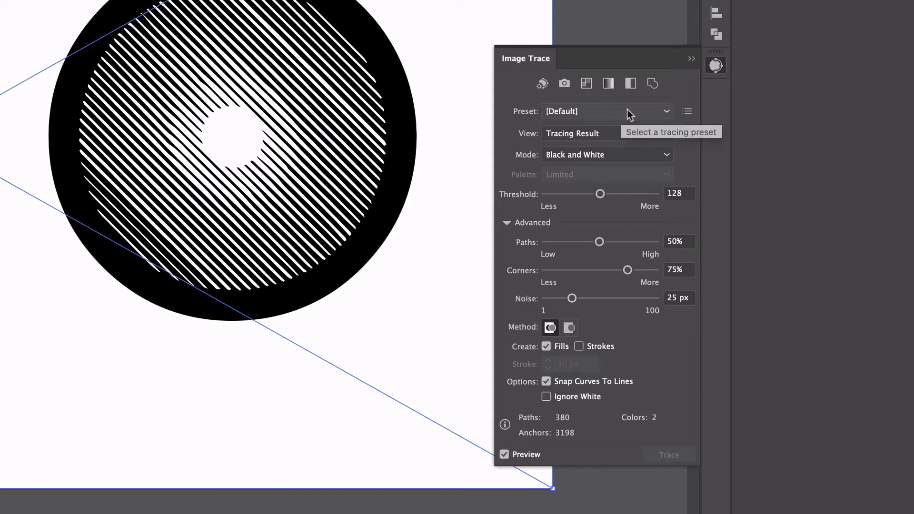
click(667, 114)
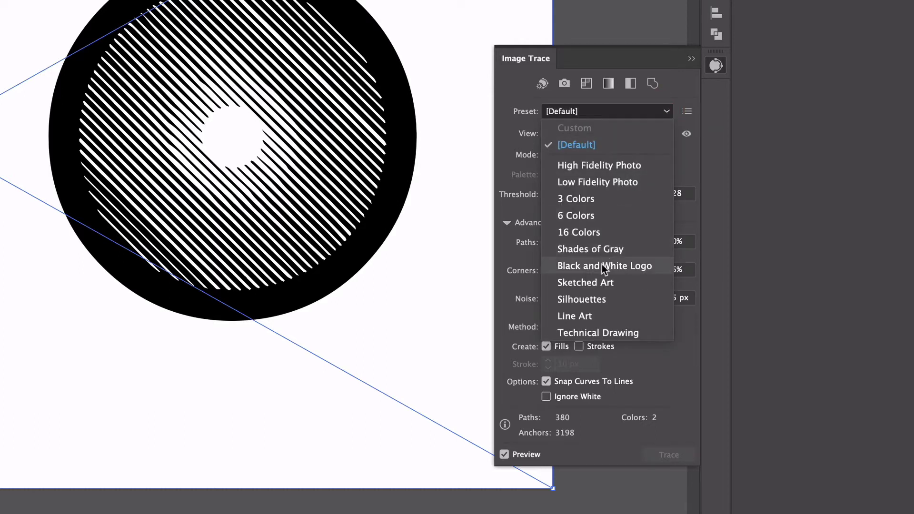
click(621, 265)
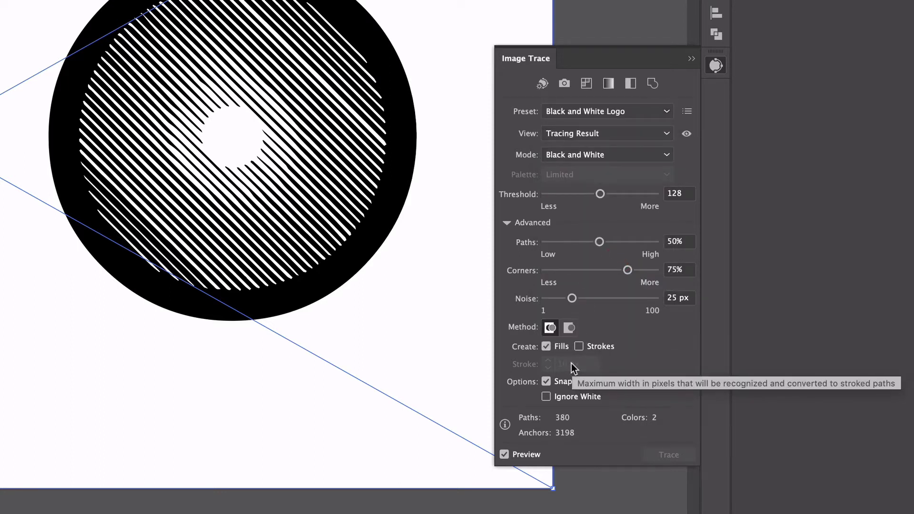
click(546, 397)
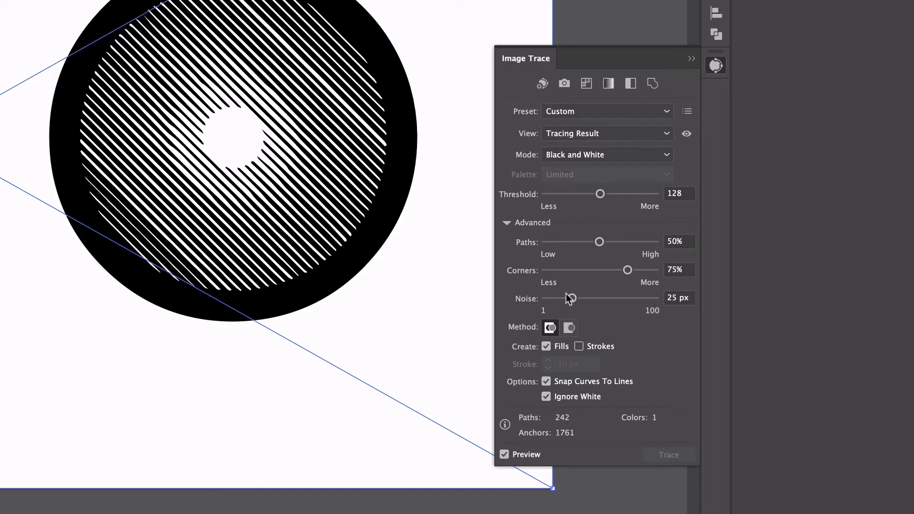
drag(572, 299, 693, 303)
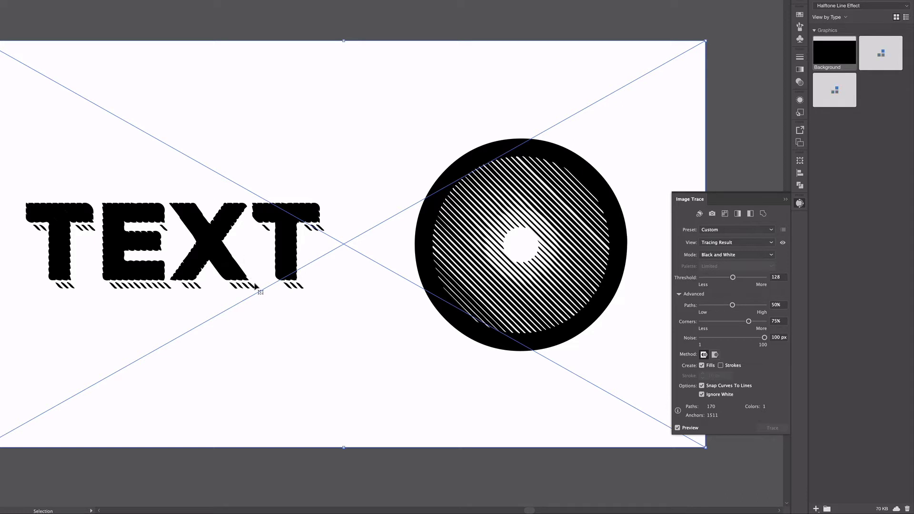
- Set the trace to Noise 1 px, a higher Threshold, Paths 100% and Corners about 54%, then close the panel
drag(765, 338, 628, 334)
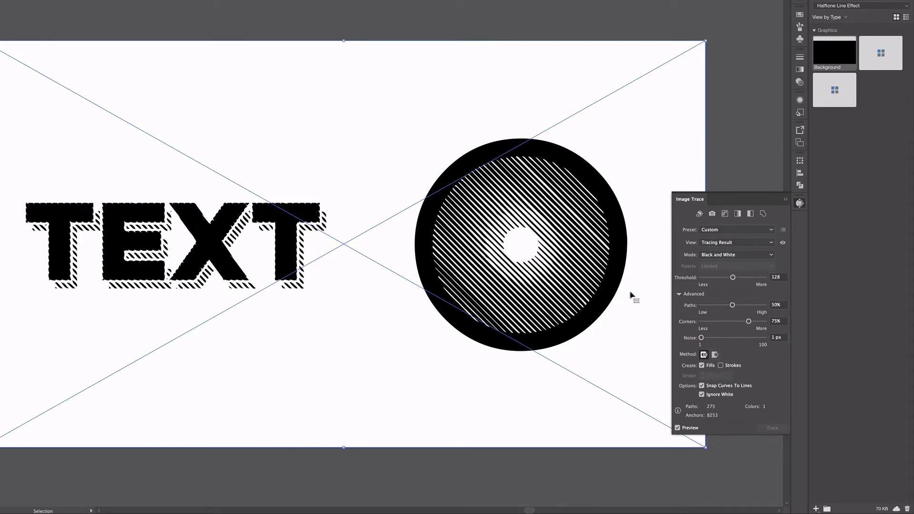
drag(733, 278, 752, 279)
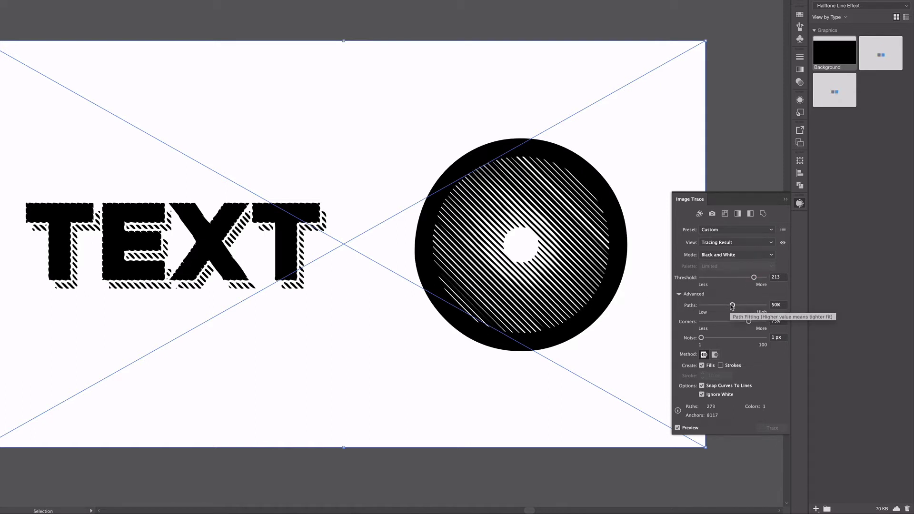
drag(732, 305, 784, 313)
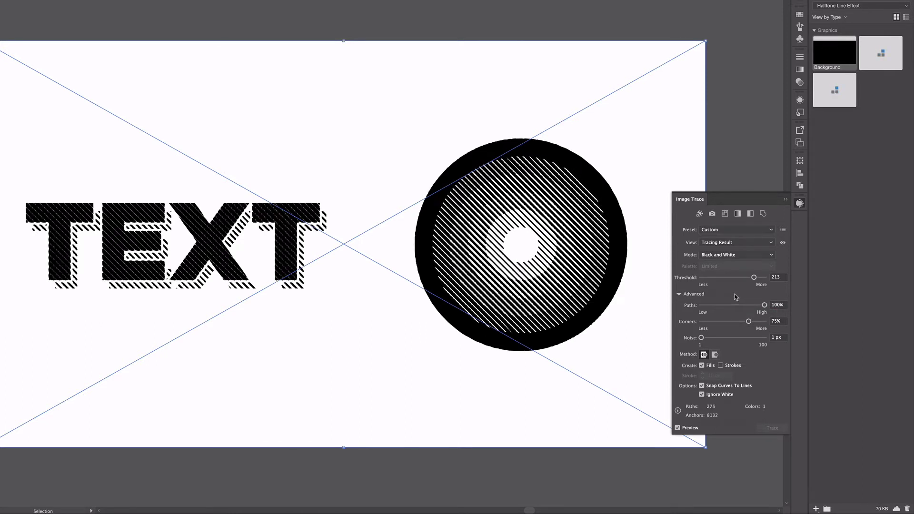
key(ctrl+plus)
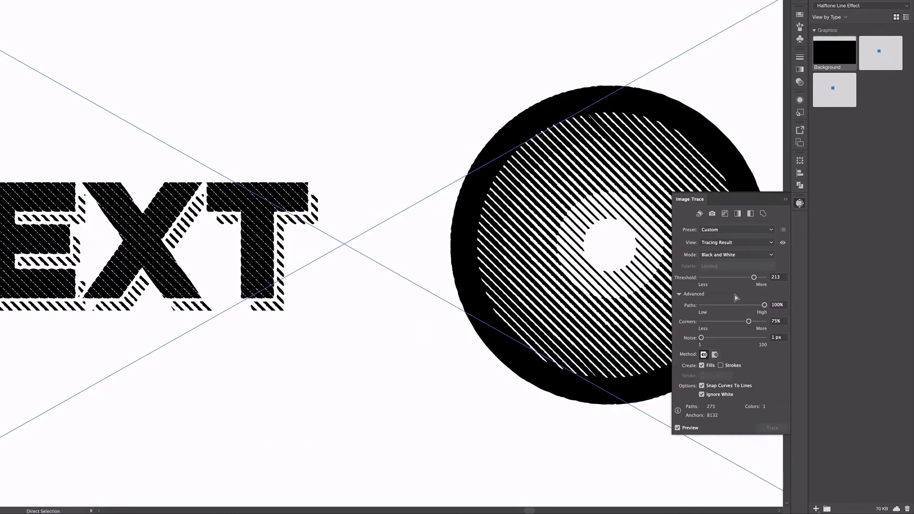
drag(748, 321, 691, 323)
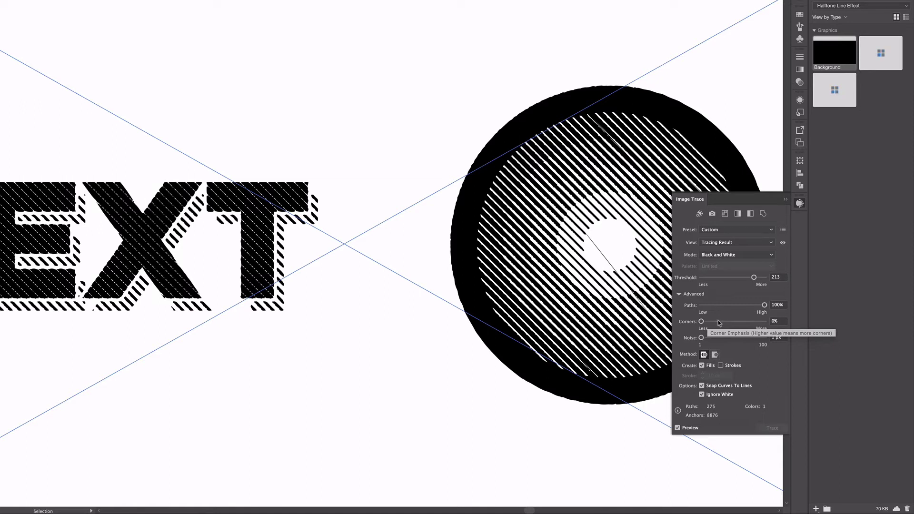
drag(715, 322, 735, 322)
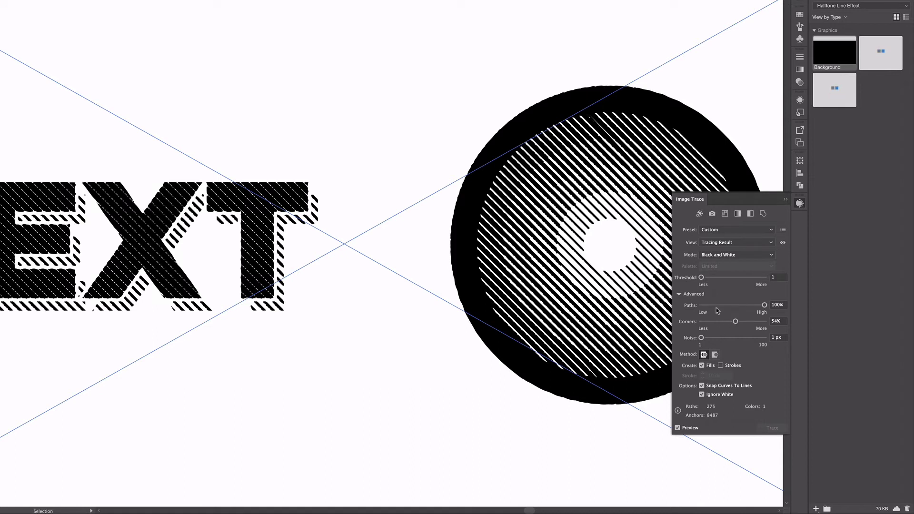
click(786, 200)
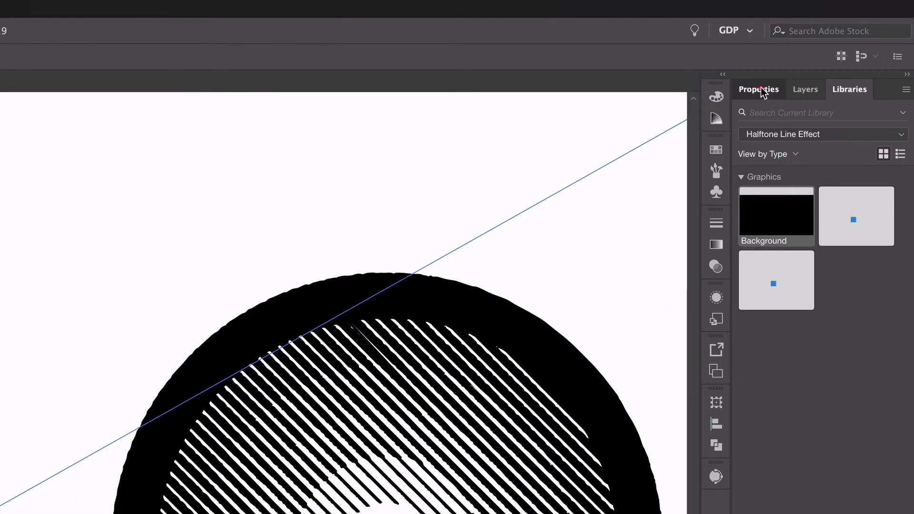
- Expand the traced TEXT and circle image into vector paths
click(838, 46)
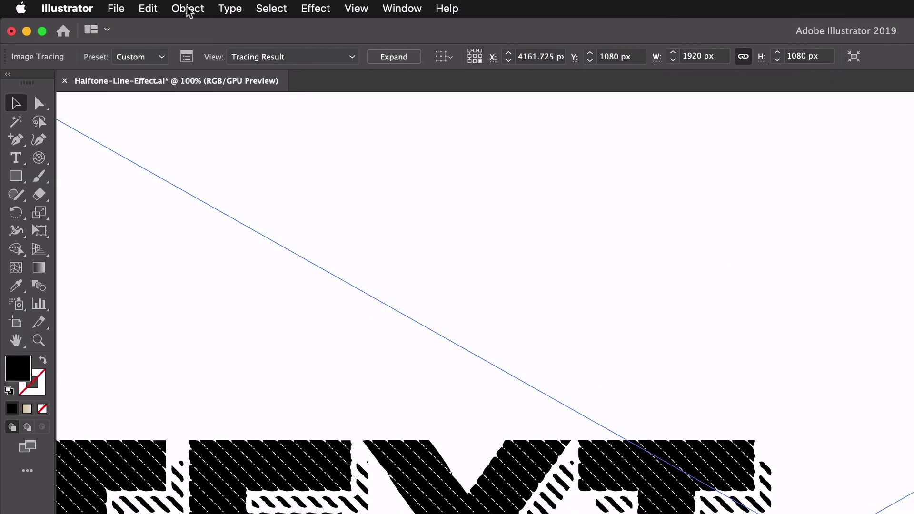
click(187, 8)
mouse_move(233, 377)
mouse_move(286, 314)
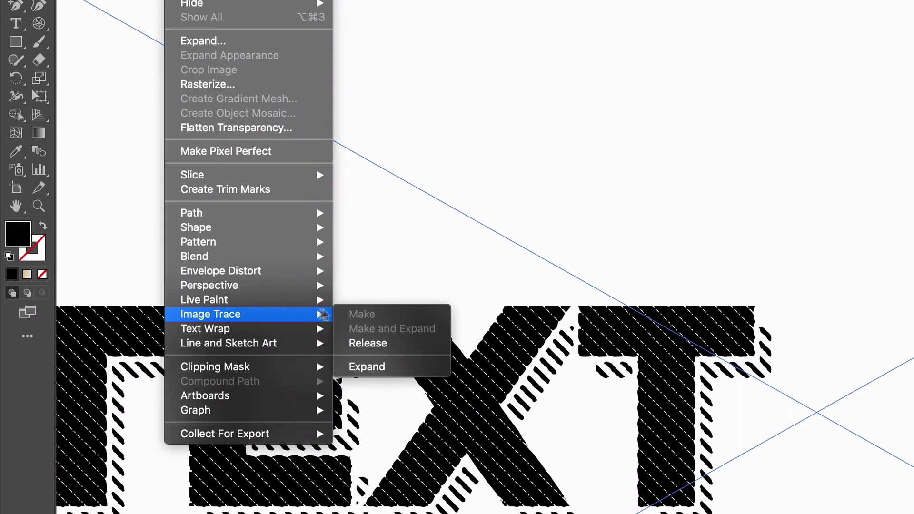
click(357, 368)
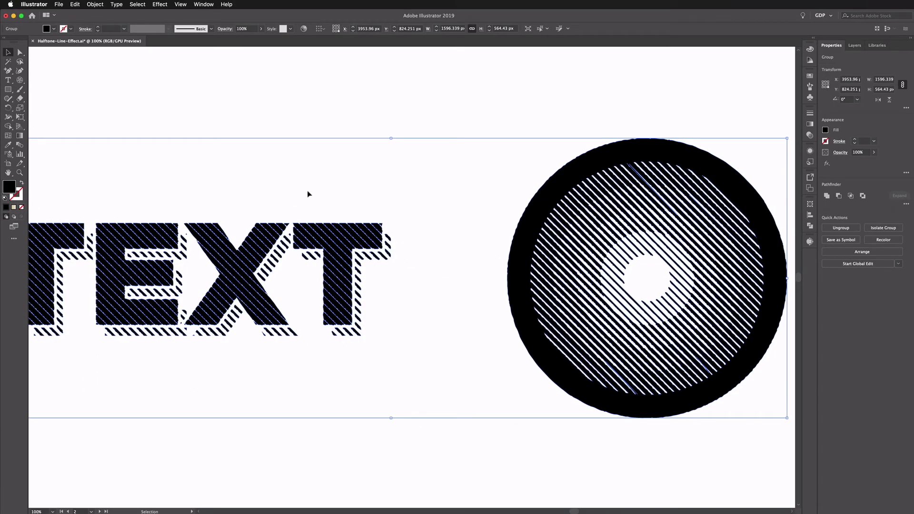
- Check the expanded paths' anchors with the Direct Selection tool, then return to the Selection tool
key(a)
key(ctrl+minus)
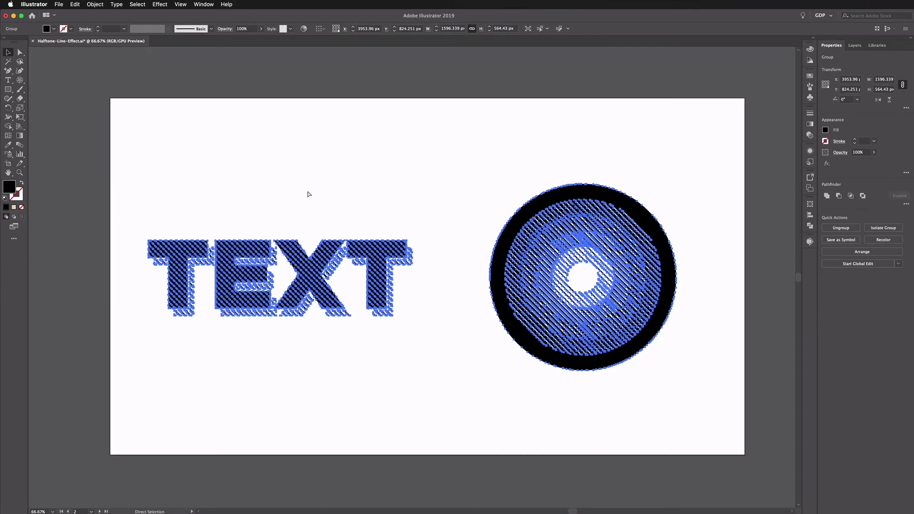
key(v)
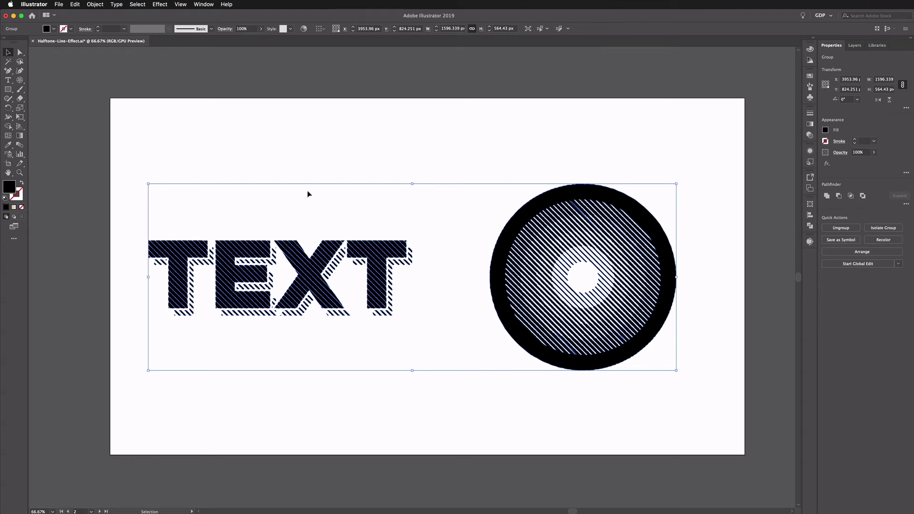
right_click(510, 224)
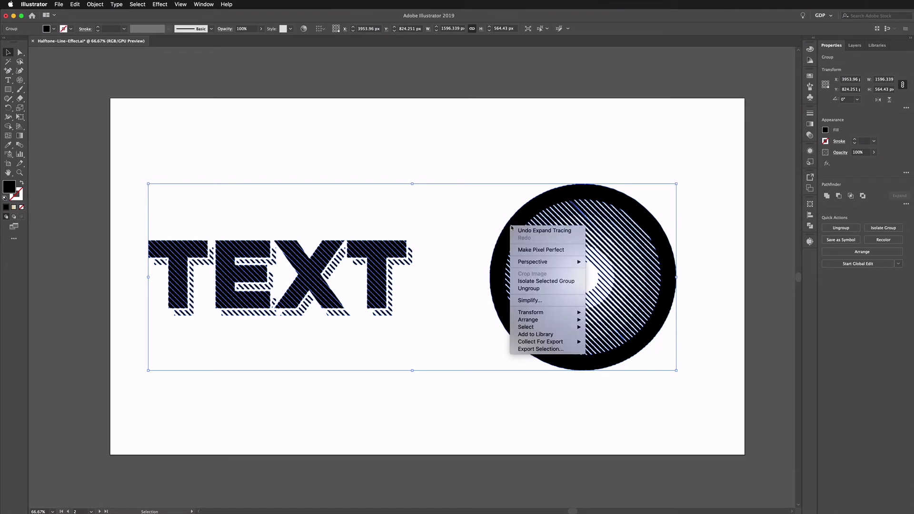
- Ungroup the traced artwork and select the circle's compound path
click(548, 281)
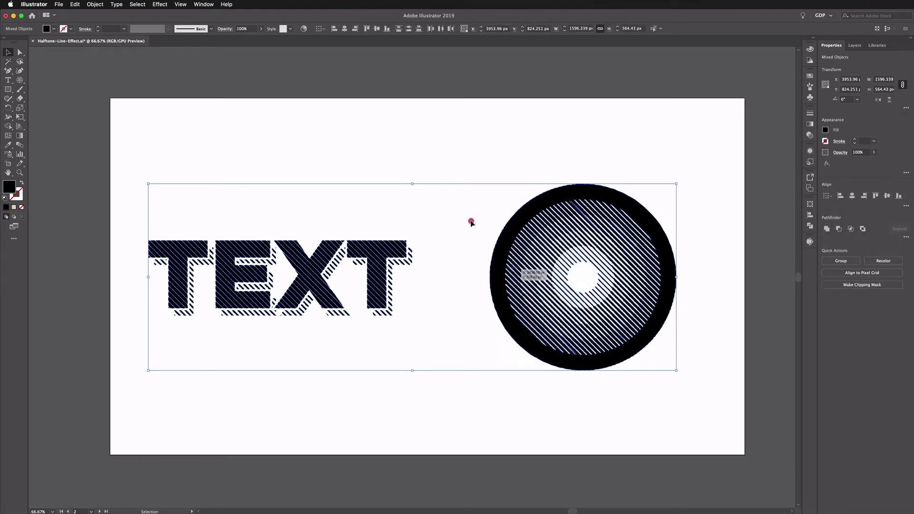
click(475, 160)
drag(478, 164, 705, 398)
click(632, 337)
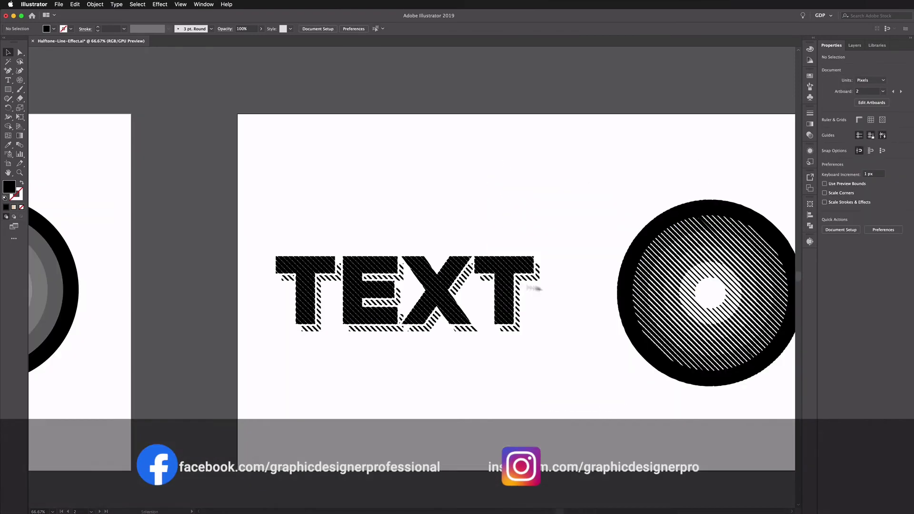
- Fill the TEXT group with light blue from the Fill swatches, and colour the circle blue
drag(261, 239, 565, 355)
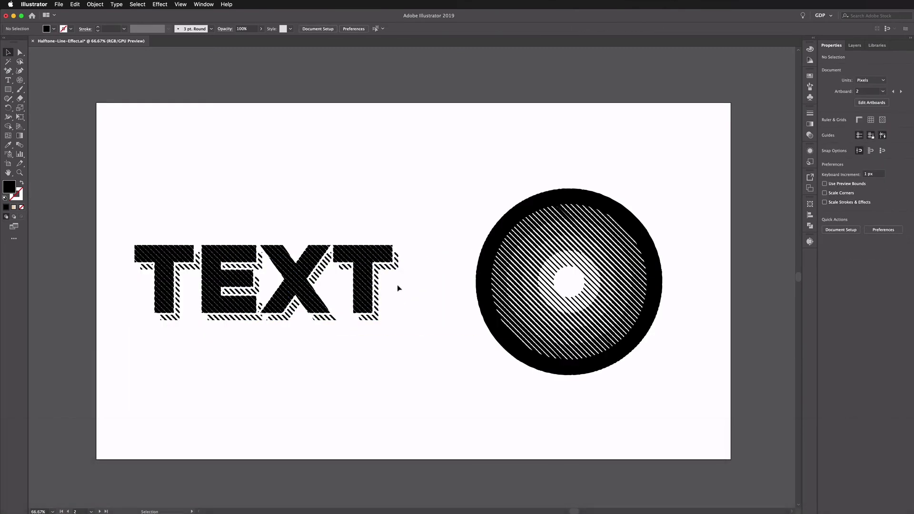
click(370, 286)
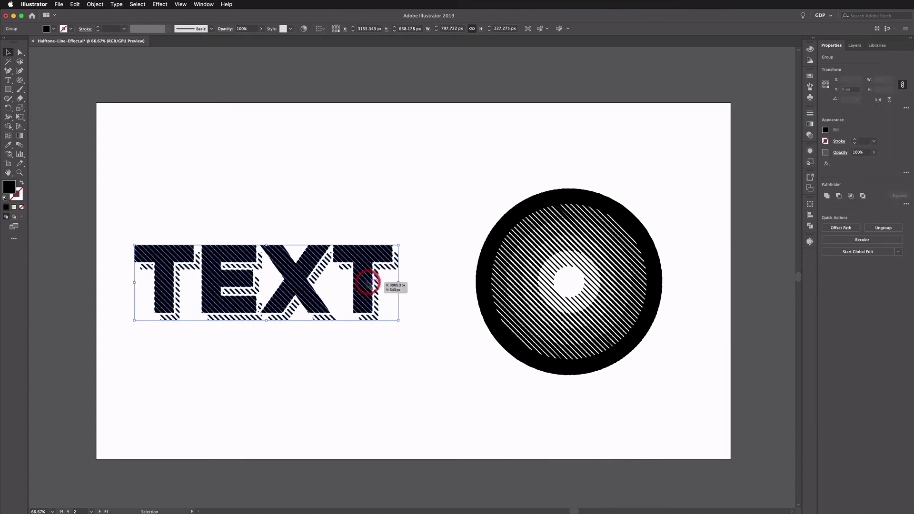
click(54, 29)
click(53, 47)
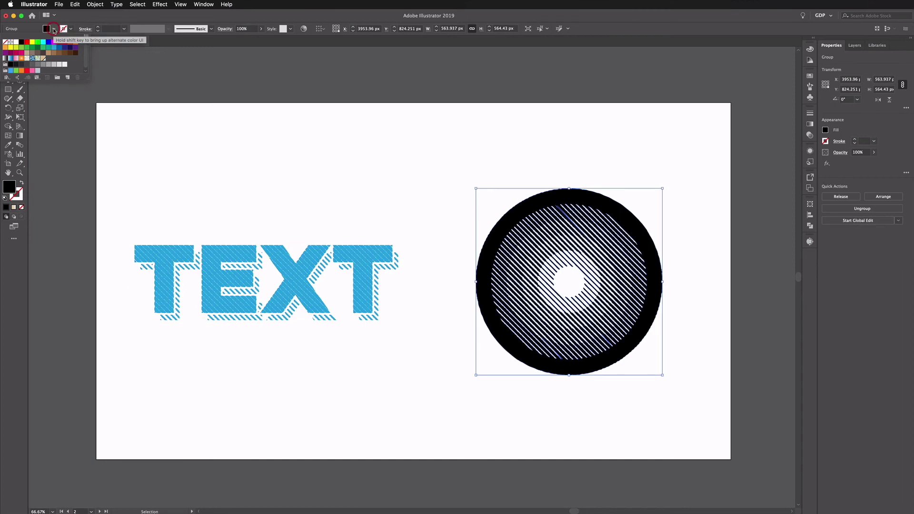
click(53, 48)
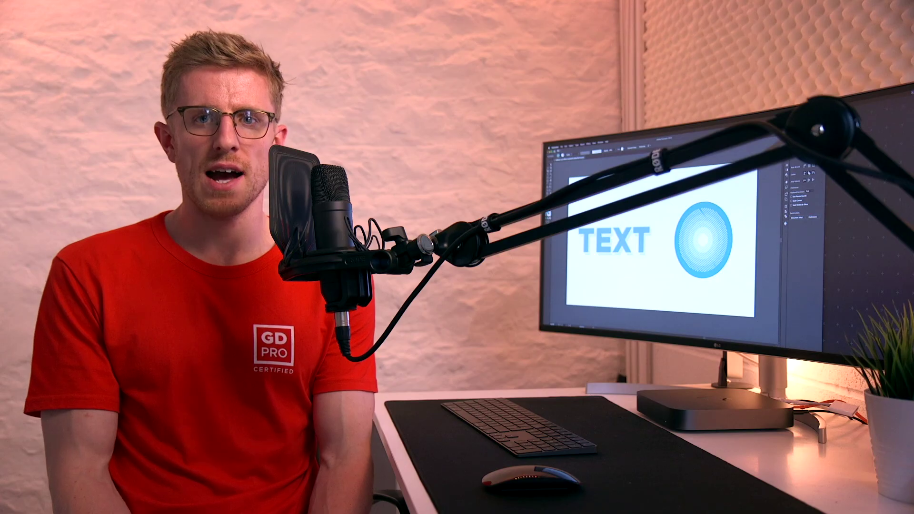